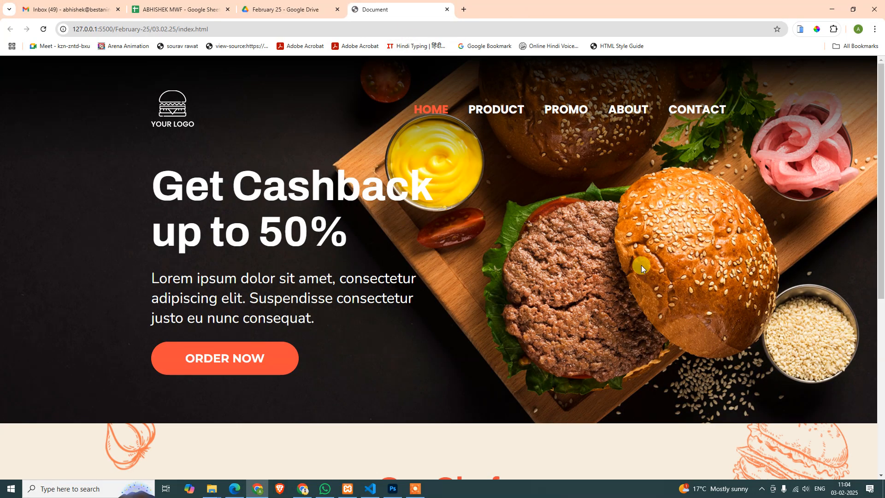
Review the built page down to the Our Chef section, and switch to Photoshop to examine the template's Best Burger section at 100%
{"action": "scroll", "coordinate": [641, 264], "scroll_direction": "down", "scroll_amount": 7}
{"action": "scroll", "coordinate": [662, 305], "scroll_direction": "up", "scroll_amount": 7}
{"action": "scroll", "coordinate": [662, 317], "scroll_direction": "down", "scroll_amount": 7}
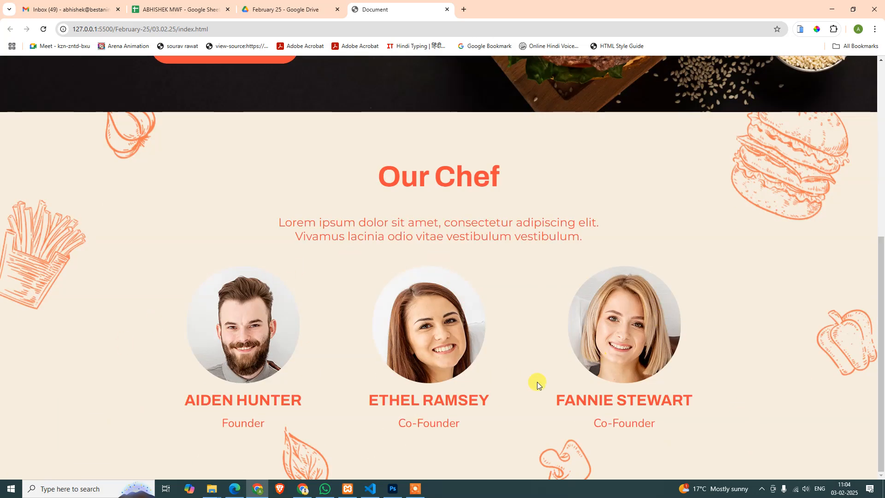
{"action": "left_click", "coordinate": [393, 488]}
{"action": "scroll", "coordinate": [564, 332], "scroll_direction": "down", "scroll_amount": 5}
{"action": "scroll", "coordinate": [144, 373], "scroll_direction": "down", "scroll_amount": 2}
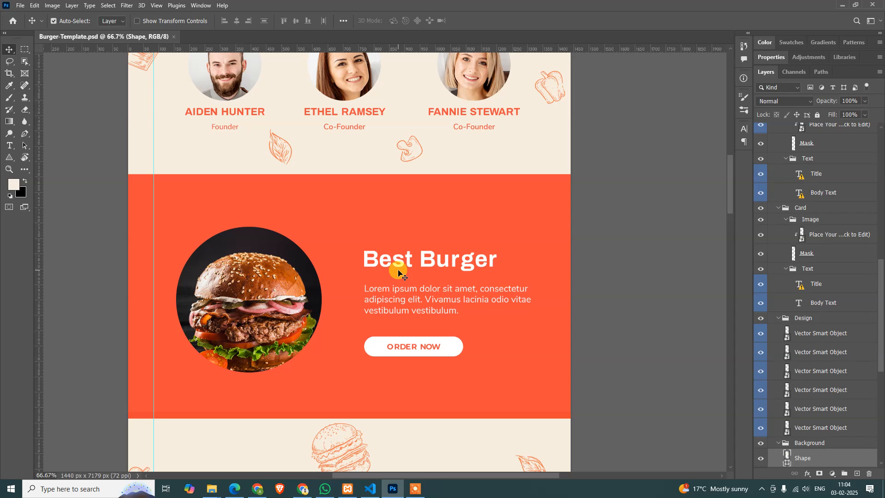
{"action": "key", "text": "ctrl+alt+0"}
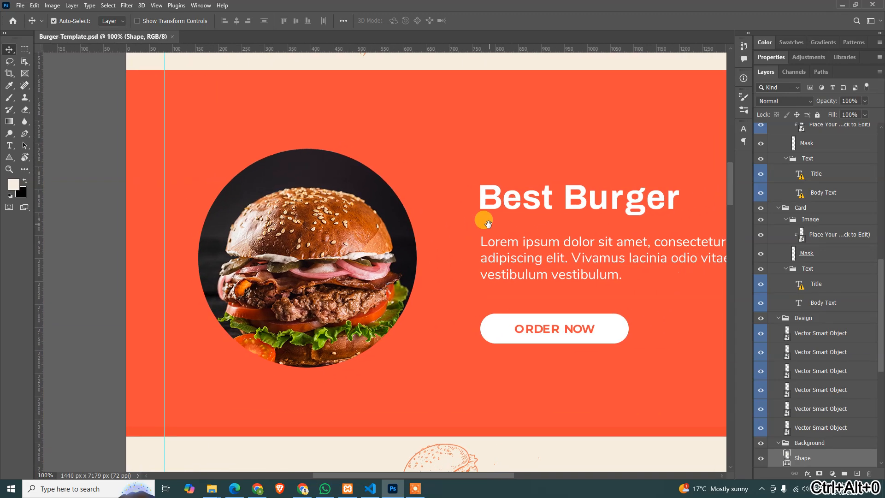
{"action": "left_click_drag", "start_coordinate": [488, 223], "coordinate": [435, 232]}
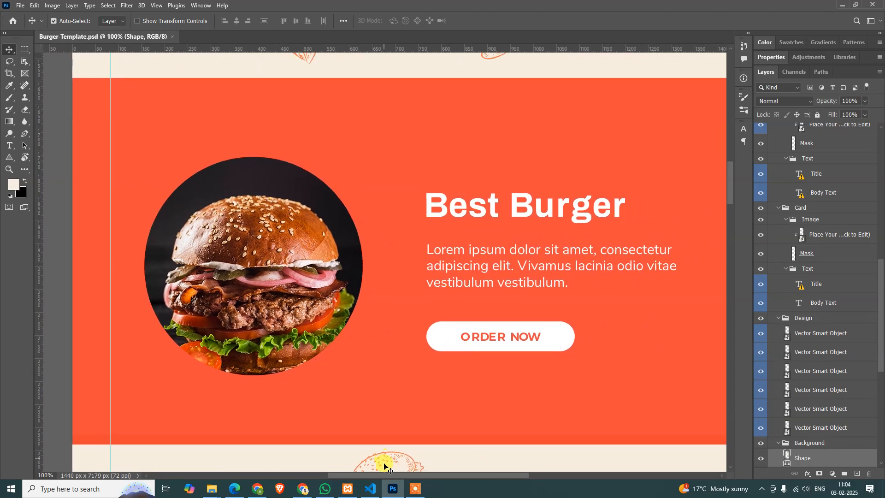
Switch to VS Code, duplicate the whole container-fluid chef section directly below itself in index.html, and save
{"action": "left_click", "coordinate": [370, 489]}
{"action": "scroll", "coordinate": [451, 340], "scroll_direction": "down", "scroll_amount": 10}
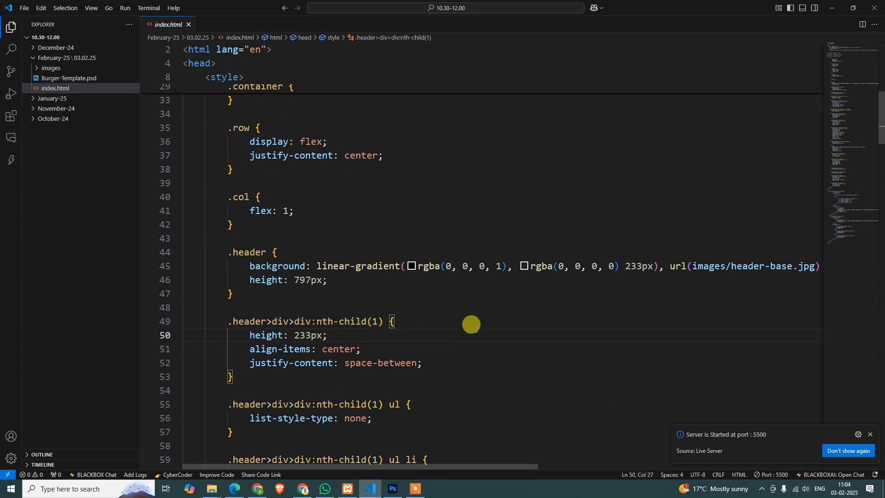
{"action": "key", "text": "ctrl+End"}
{"action": "scroll", "coordinate": [471, 325], "scroll_direction": "up", "scroll_amount": 5}
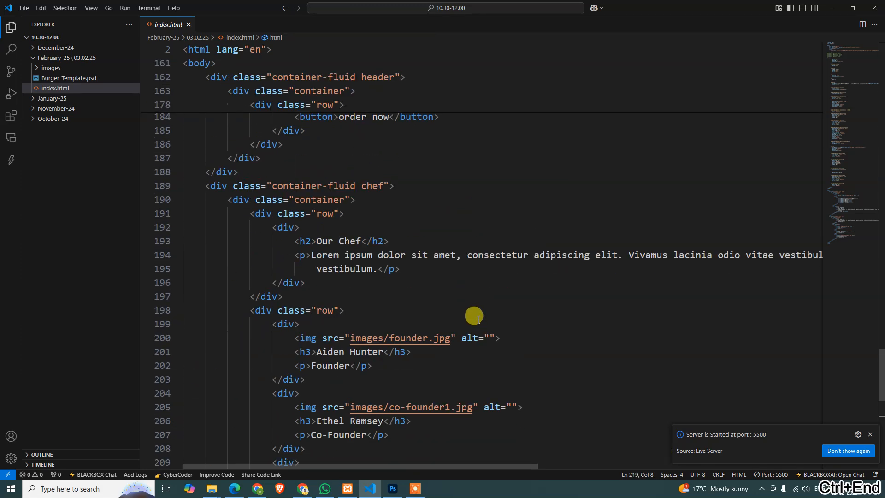
{"action": "left_click", "coordinate": [198, 180]}
{"action": "scroll", "coordinate": [247, 300], "scroll_direction": "down", "scroll_amount": 5}
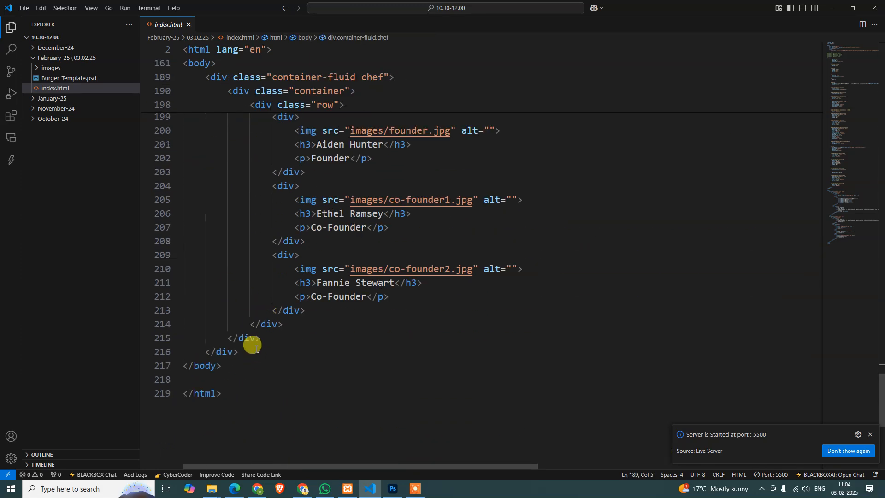
{"action": "left_click", "coordinate": [256, 348], "text": "shift"}
{"action": "key", "text": "ctrl+c"}
{"action": "left_click", "coordinate": [255, 348]}
{"action": "key", "text": "Return"}
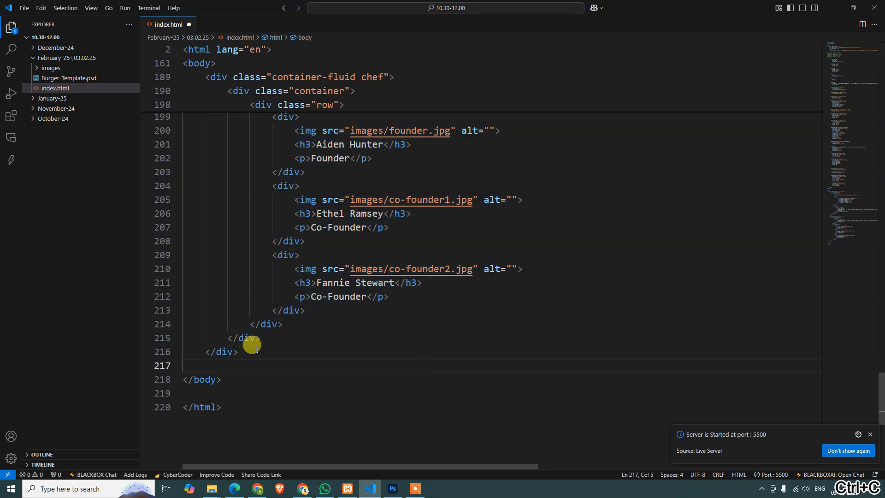
{"action": "key", "text": "ctrl+v"}
{"action": "key", "text": "ctrl+s"}
Change the duplicated section's class from chef to best-burger, keeping container-fluid, and save the file
{"action": "scroll", "coordinate": [253, 343], "scroll_direction": "up", "scroll_amount": 4}
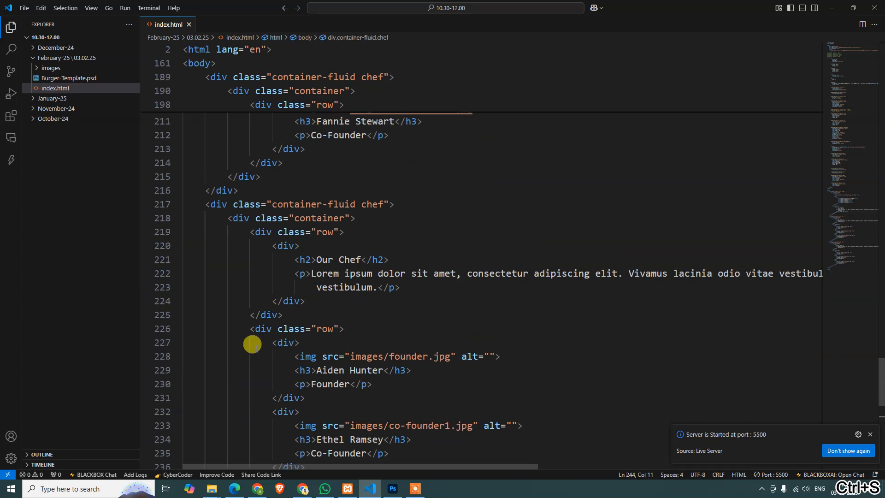
{"action": "double_click", "coordinate": [372, 199]}
{"action": "type", "text": "best-"}
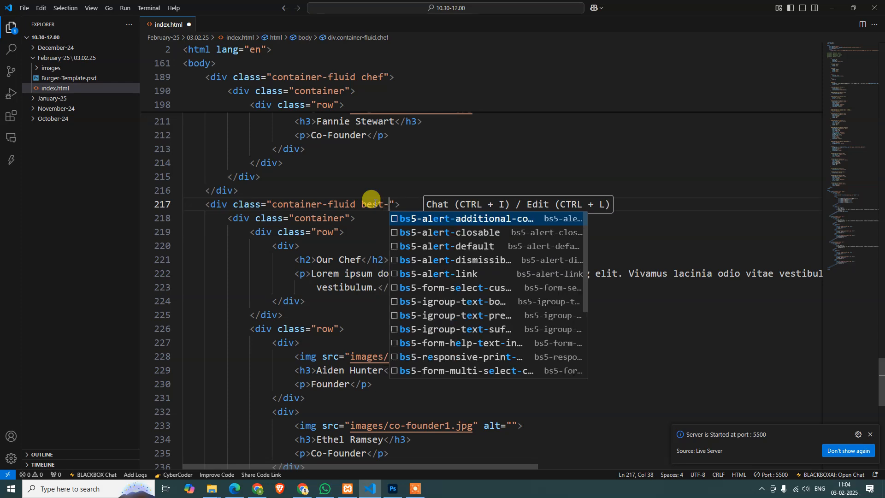
{"action": "type", "text": "burger"}
{"action": "key", "text": "End"}
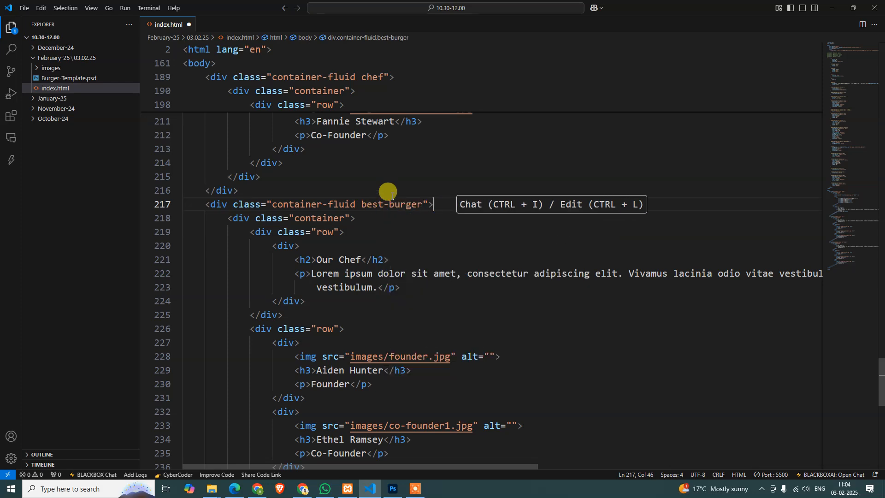
{"action": "key", "text": "ctrl+s"}
Delete the second row, containing the three founder cards, from the best-burger section
{"action": "left_click", "coordinate": [447, 213]}
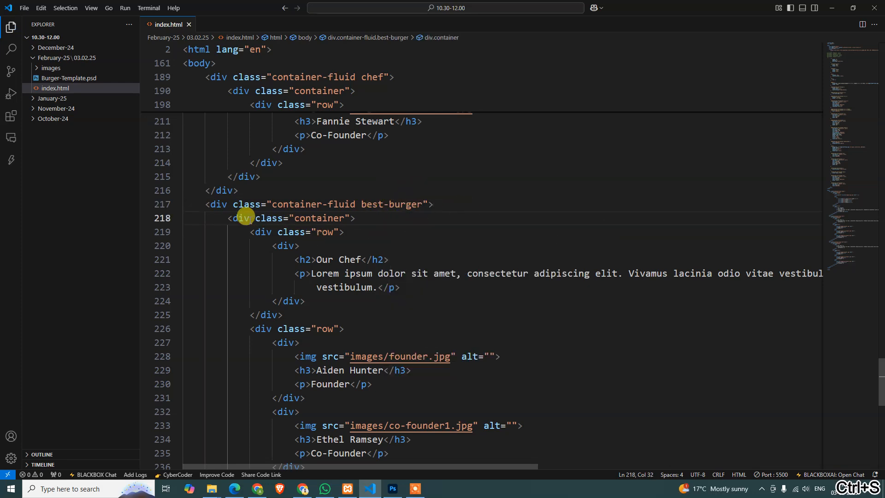
{"action": "key", "text": "alt+Tab"}
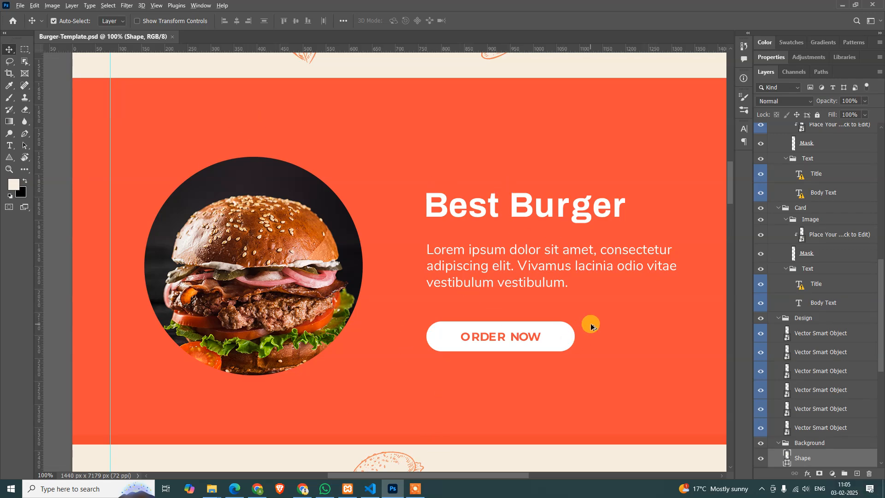
{"action": "key", "text": "alt+Tab"}
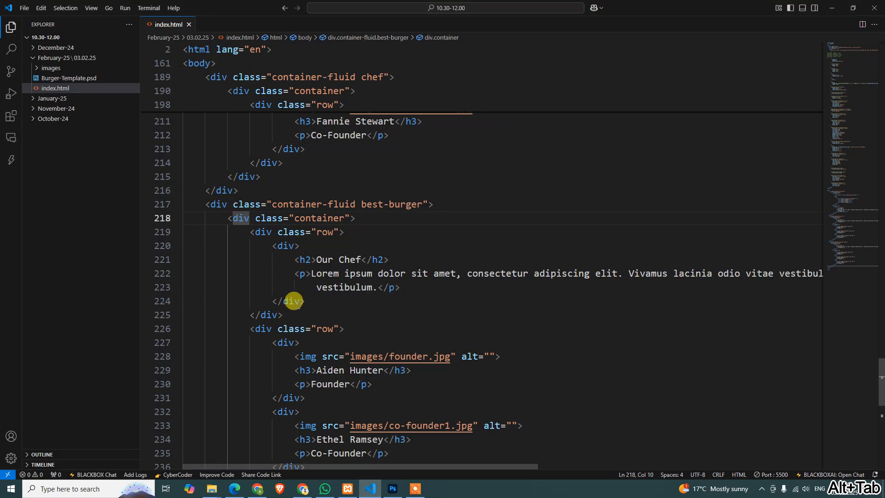
{"action": "scroll", "coordinate": [251, 300], "scroll_direction": "down", "scroll_amount": 2}
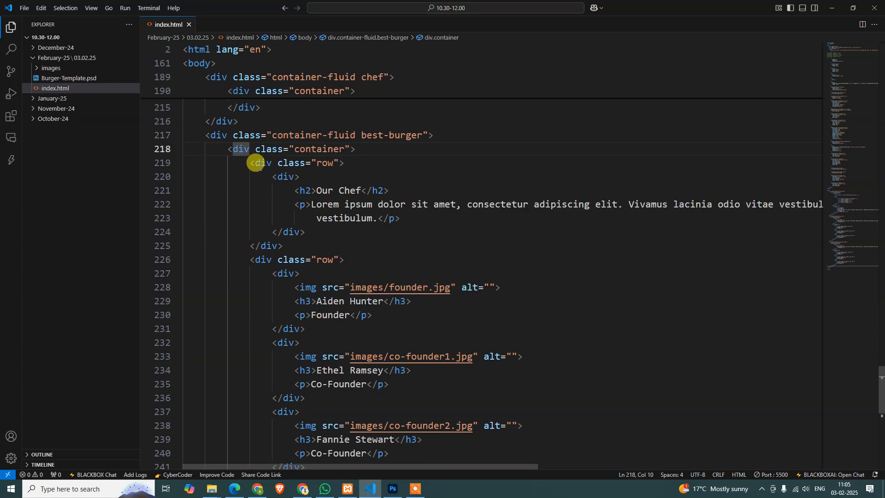
{"action": "left_click", "coordinate": [250, 260]}
{"action": "scroll", "coordinate": [282, 302], "scroll_direction": "down", "scroll_amount": 5}
{"action": "left_click", "coordinate": [285, 300], "text": "shift"}
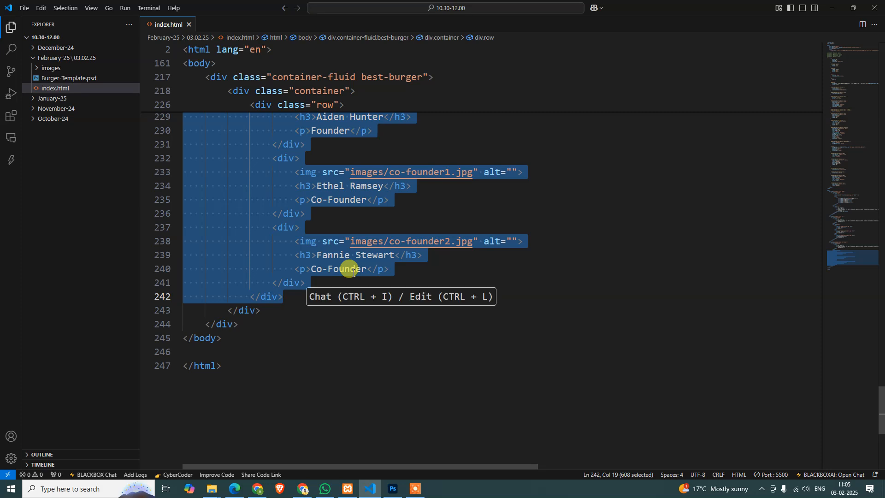
{"action": "key", "text": "BackSpace"}
{"action": "key", "text": "BackSpace"}
{"action": "key", "text": "BackSpace"}
{"action": "key", "text": "BackSpace"}
{"action": "key", "text": "BackSpace"}
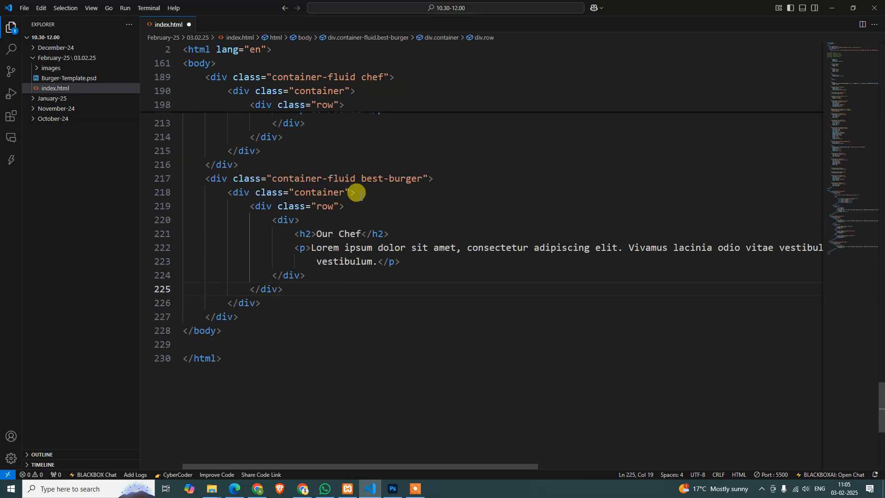
Add a new div holding an empty img element as the first child of the best-burger row
{"action": "key", "text": "Return"}
{"action": "type", "text": "div"}
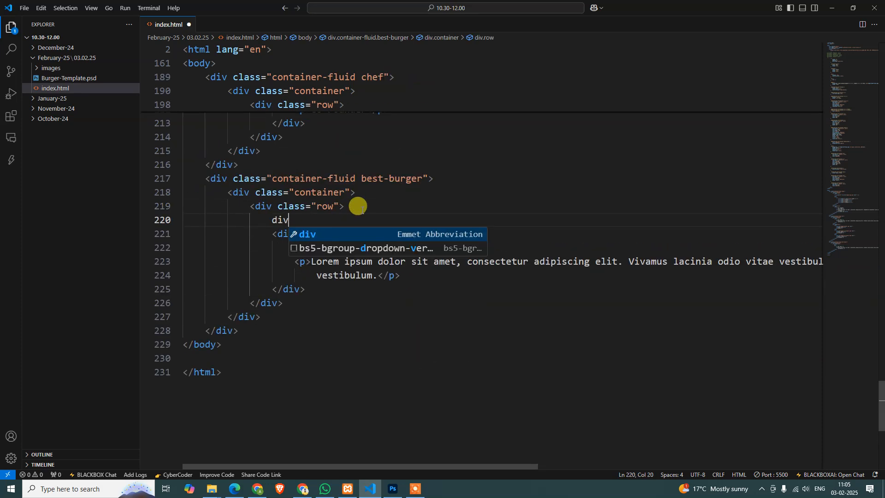
{"action": "key", "text": "Tab"}
{"action": "key", "text": "Return"}
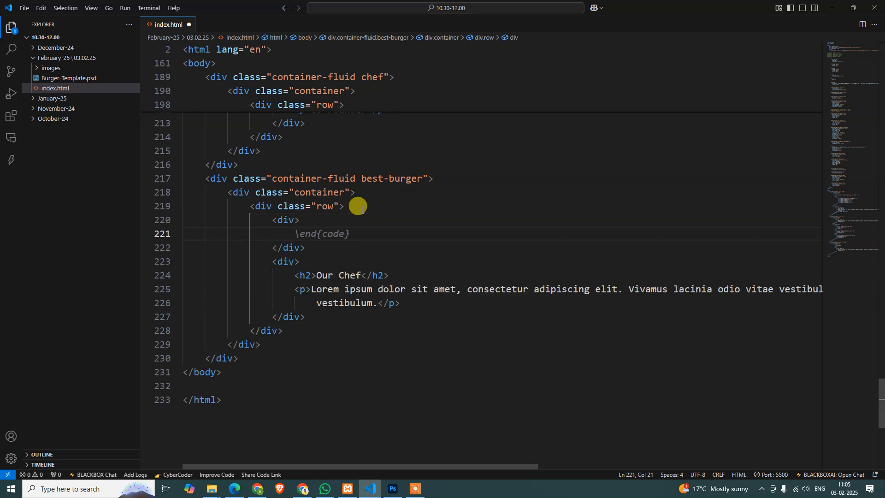
{"action": "type", "text": "img"}
{"action": "key", "text": "Tab"}
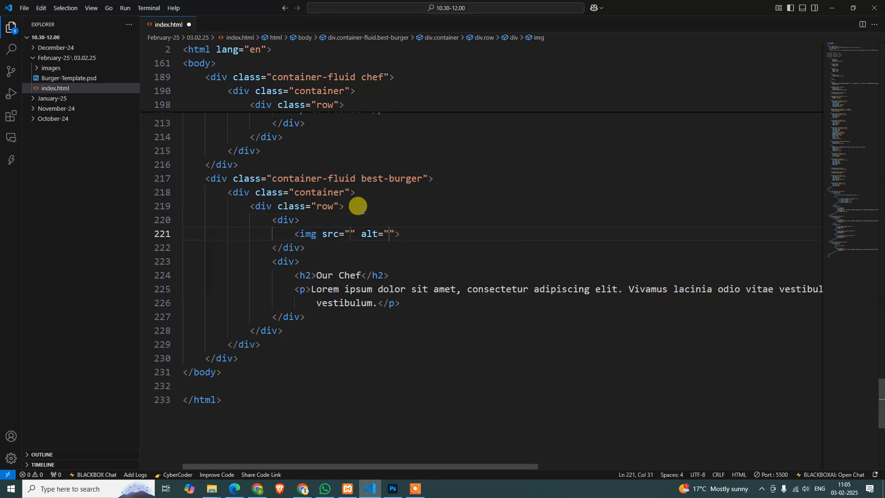
Set the new image's source to images/best-burger.jpg and save index.html
{"action": "type", "text": "images/"}
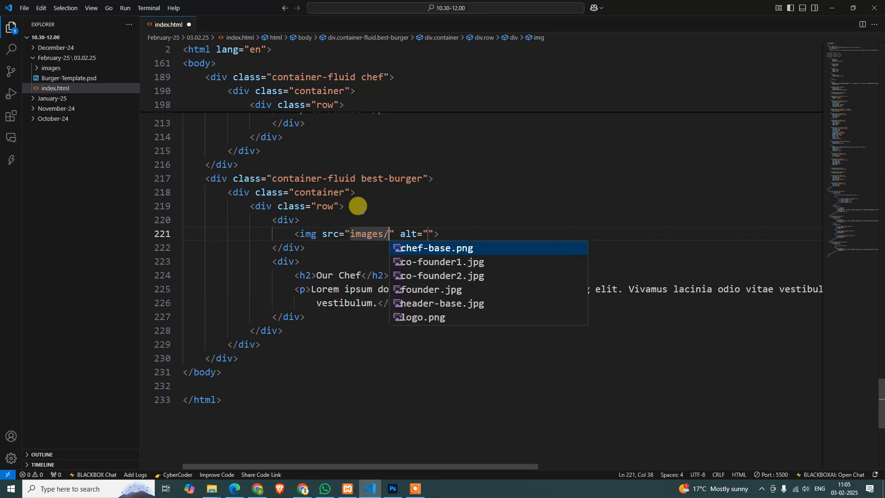
{"action": "key", "text": "alt+Tab"}
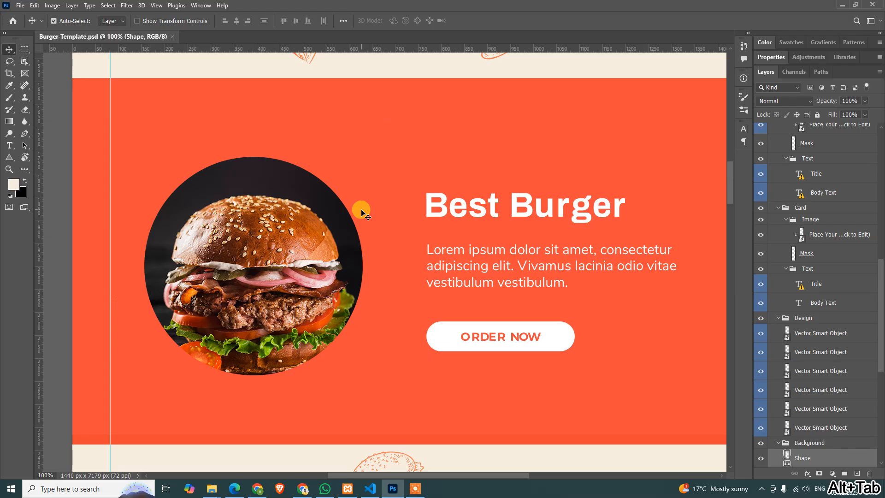
{"action": "key", "text": "alt+Tab"}
{"action": "type", "text": "best-bu"}
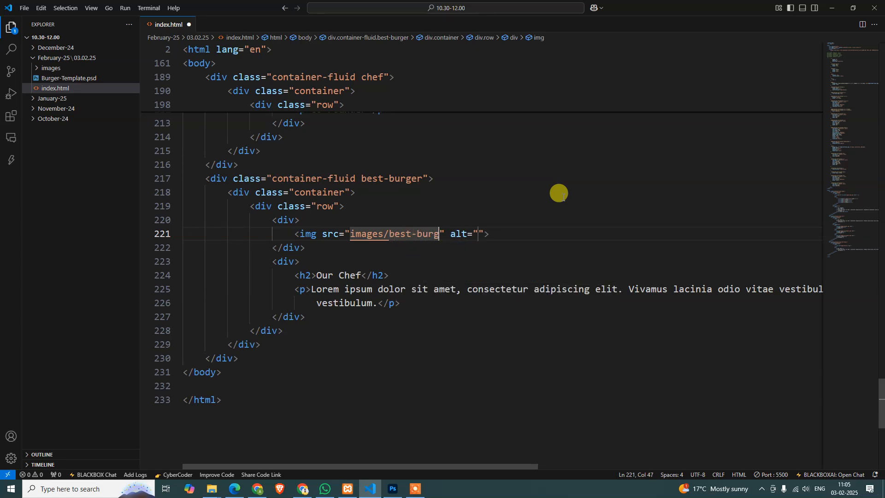
{"action": "type", "text": "rger.pn"}
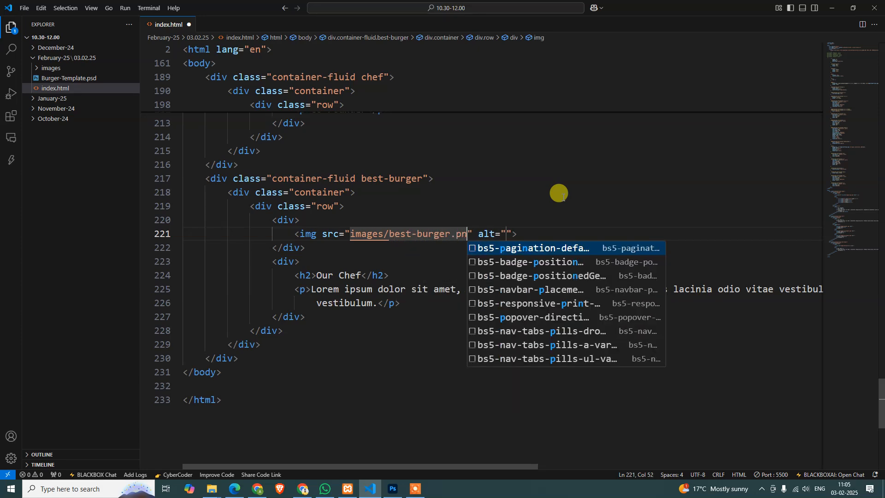
{"action": "key", "text": "BackSpace"}
{"action": "key", "text": "BackSpace"}
{"action": "type", "text": "j"}
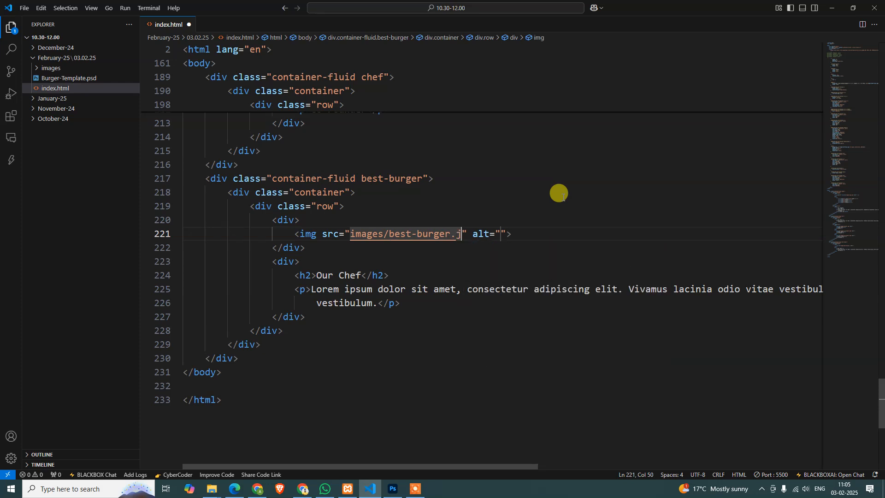
{"action": "type", "text": "pg"}
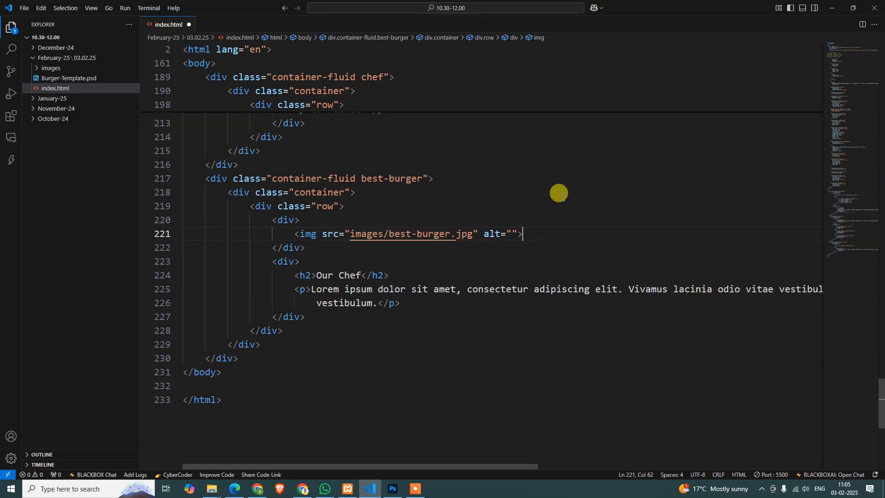
{"action": "key", "text": "ctrl+s"}
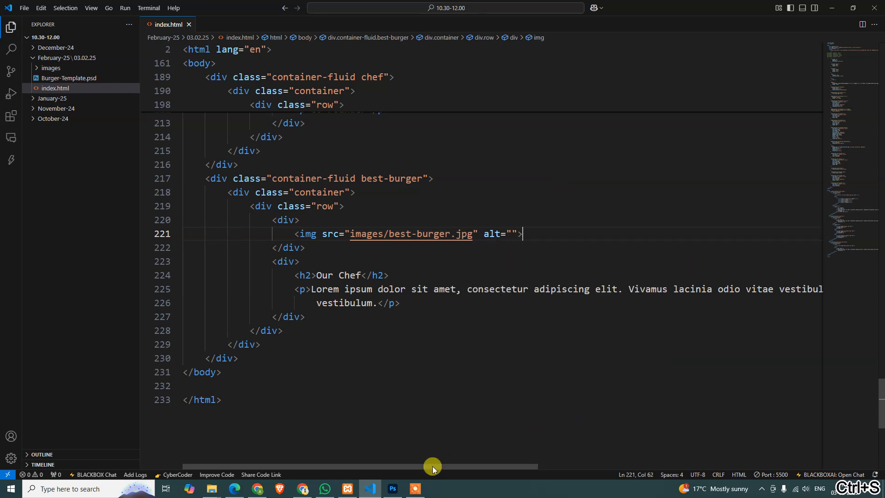
Switch to Photoshop and release the clipping mask on the burger image layer in the Best Burger section
{"action": "left_click", "coordinate": [396, 482]}
{"action": "left_click", "coordinate": [286, 251]}
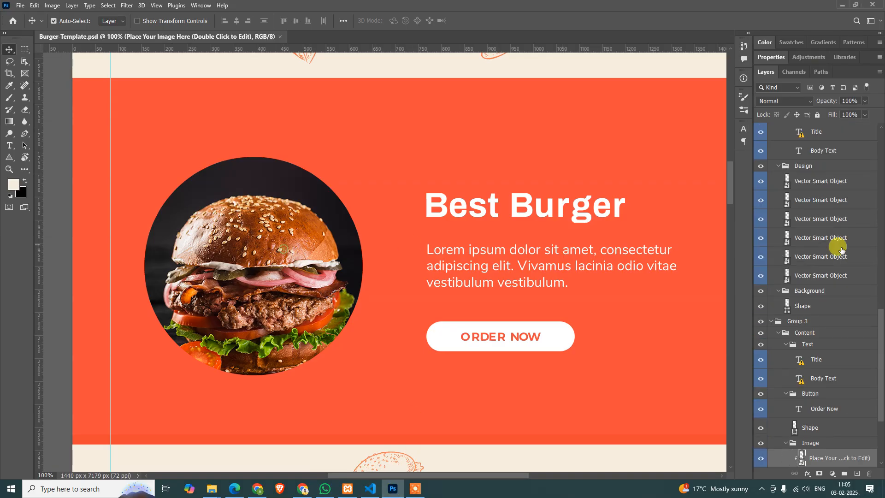
{"action": "scroll", "coordinate": [826, 405], "scroll_direction": "down", "scroll_amount": 3}
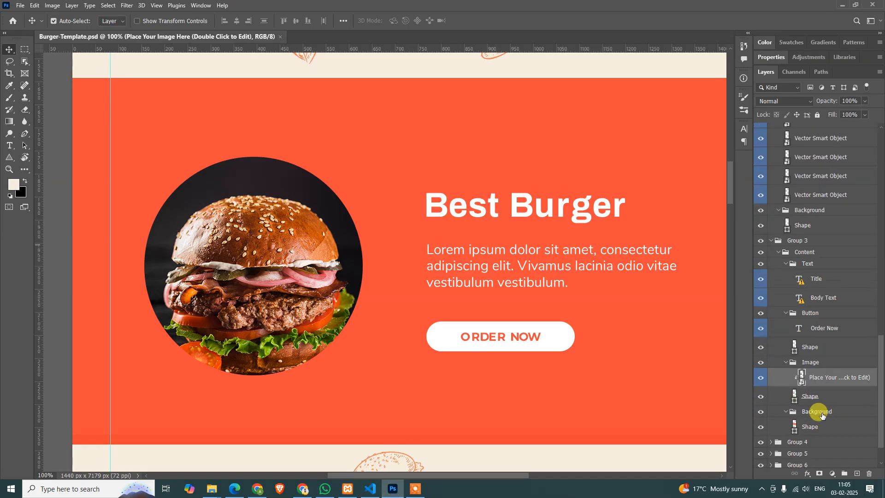
{"action": "left_click_drag", "start_coordinate": [810, 374], "coordinate": [824, 361]}
{"action": "left_click", "coordinate": [823, 361], "text": "alt"}
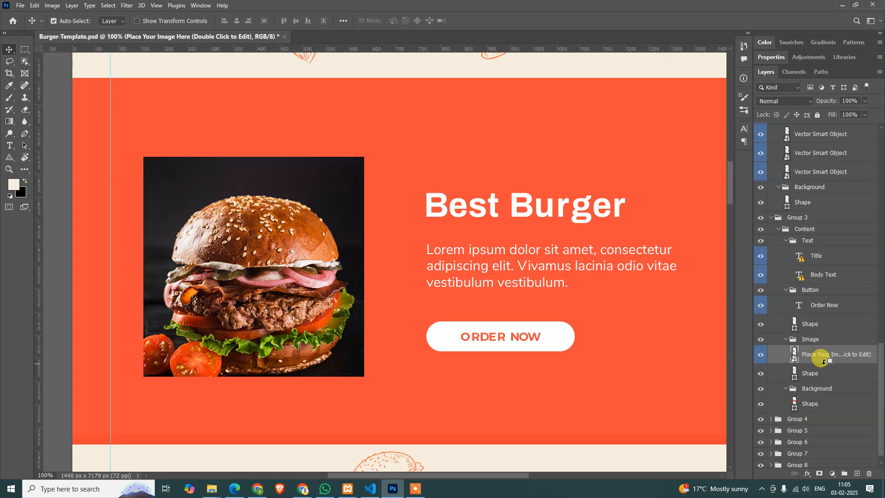
Rename the burger image layer to best-burger
{"action": "right_click", "coordinate": [815, 355]}
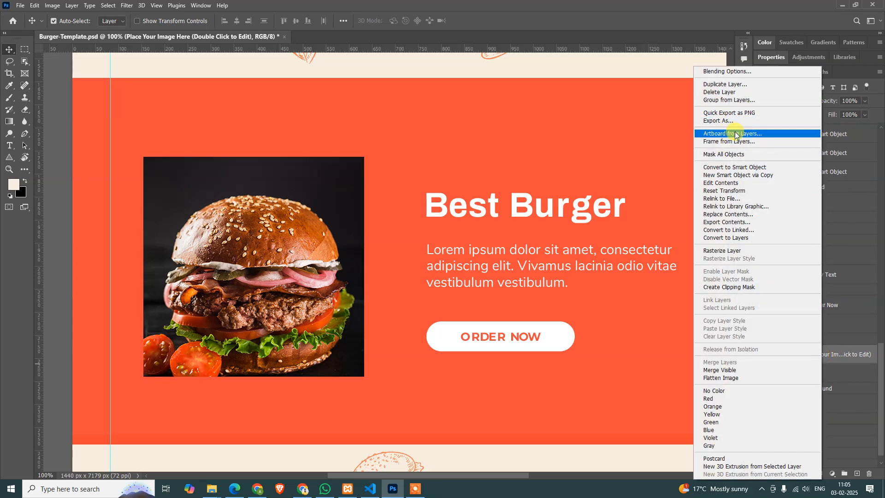
{"action": "left_click", "coordinate": [828, 356]}
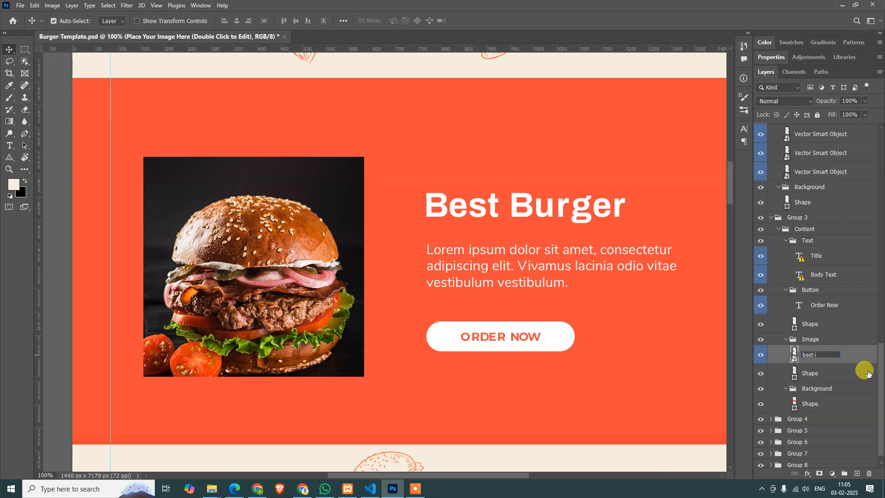
{"action": "type", "text": "best-burger"}
{"action": "left_click", "coordinate": [869, 374]}
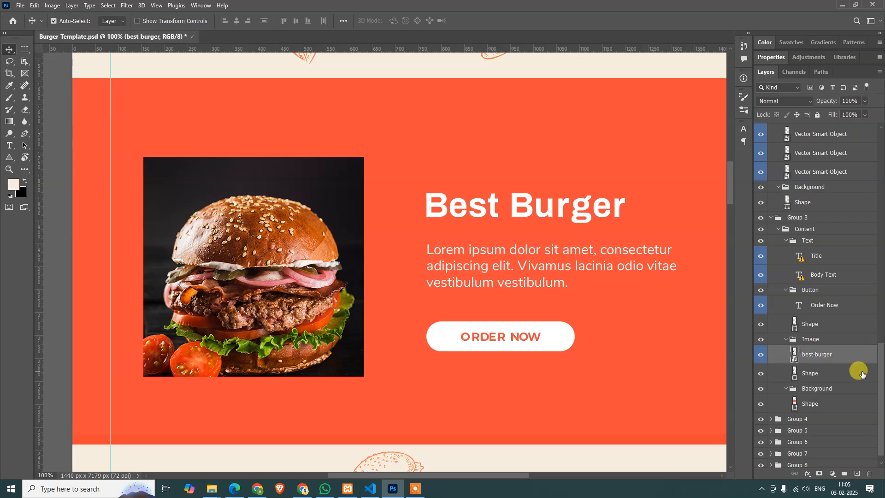
{"action": "right_click", "coordinate": [835, 358]}
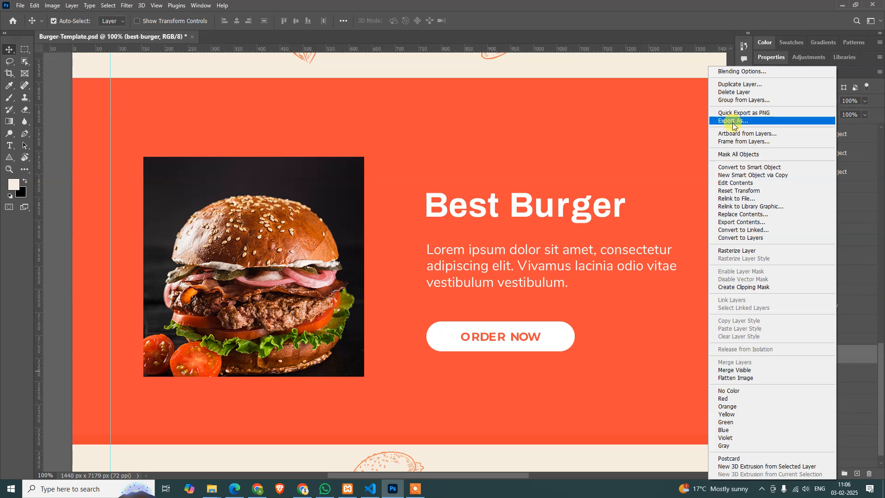
{"action": "left_click", "coordinate": [733, 122]}
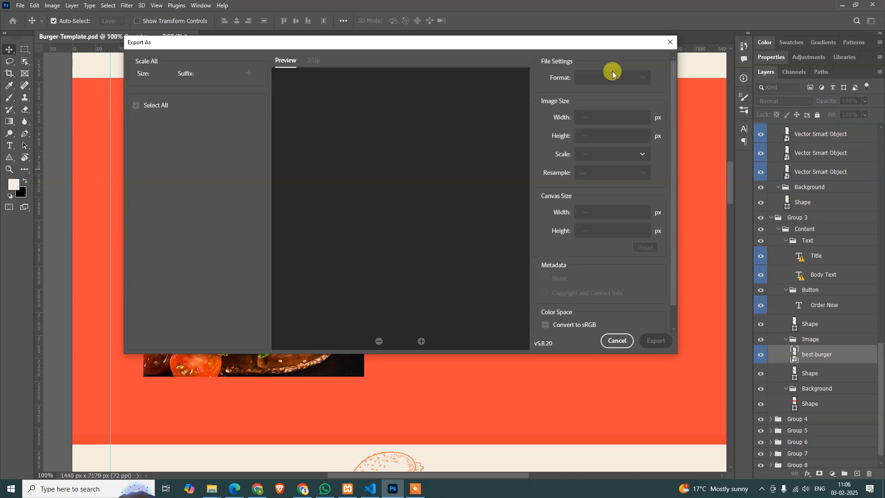
{"action": "left_click", "coordinate": [671, 42]}
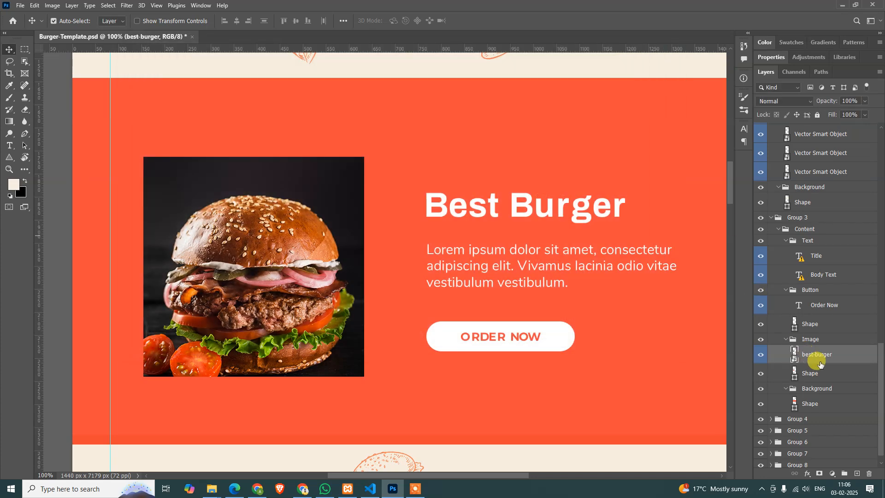
Duplicate the best-burger layer into a new document and trim its canvas to the burger image
{"action": "right_click", "coordinate": [820, 358]}
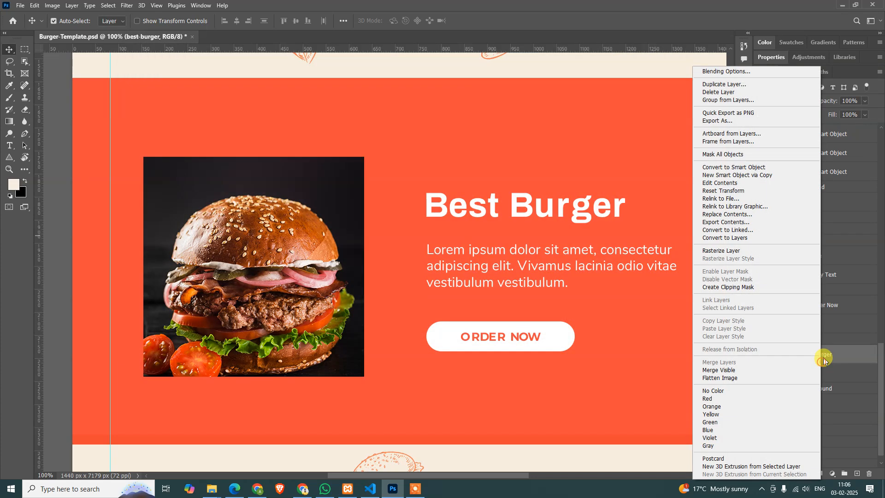
{"action": "left_click", "coordinate": [725, 85]}
{"action": "left_click", "coordinate": [402, 172]}
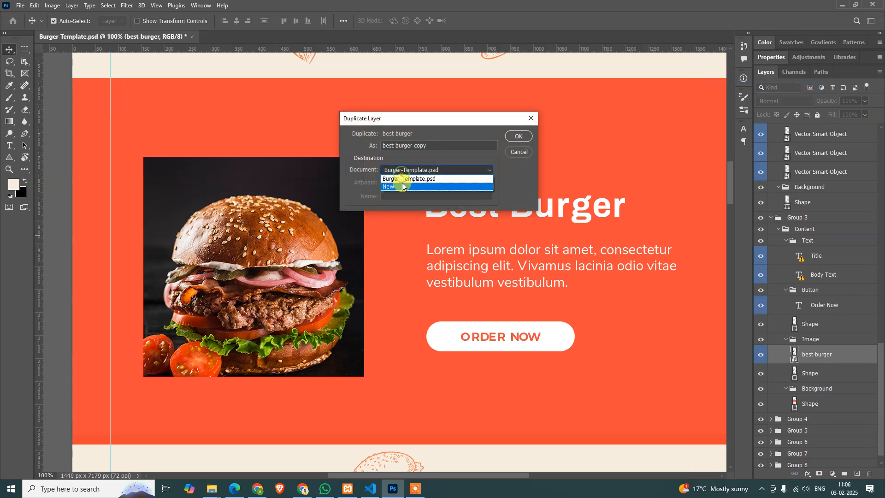
{"action": "left_click", "coordinate": [397, 184]}
{"action": "left_click", "coordinate": [519, 136]}
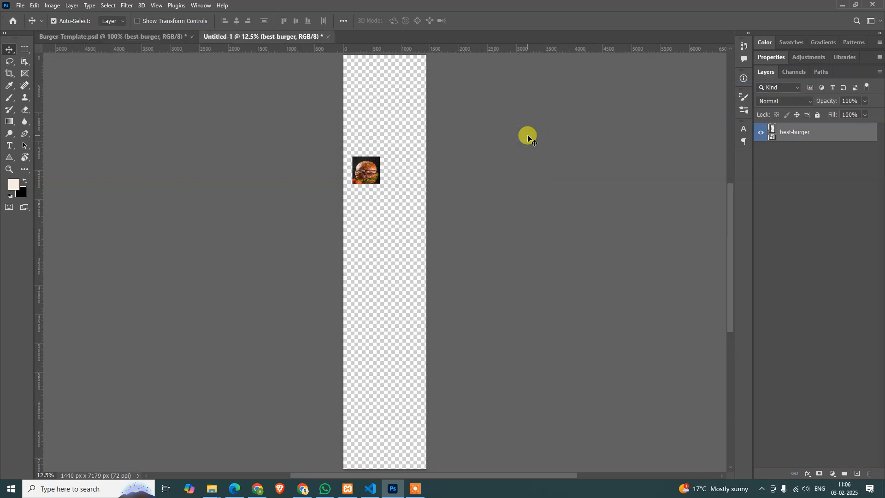
{"action": "key", "text": "ctrl+alt+0"}
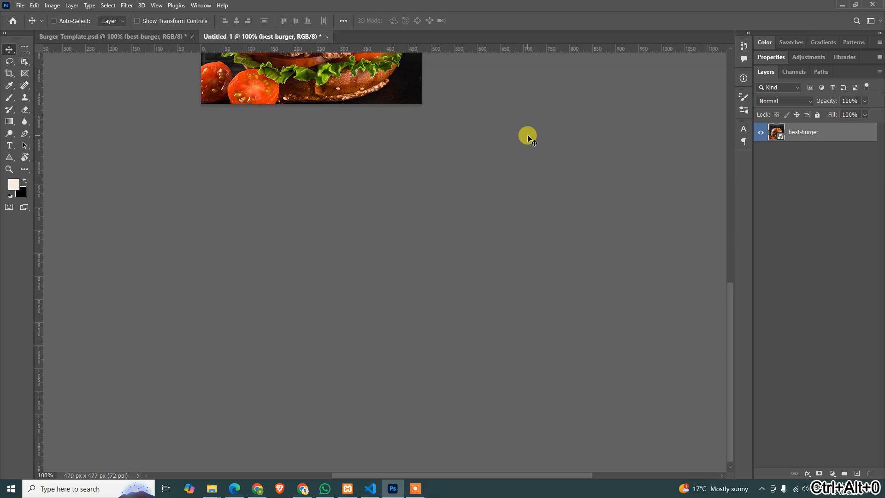
{"action": "key", "text": "ctrl+0"}
{"action": "key", "text": "ctrl+alt+0"}
Open the trimmed burger image in Save for Web and set its format to JPEG
{"action": "key", "text": "ctrl+alt+shift+s"}
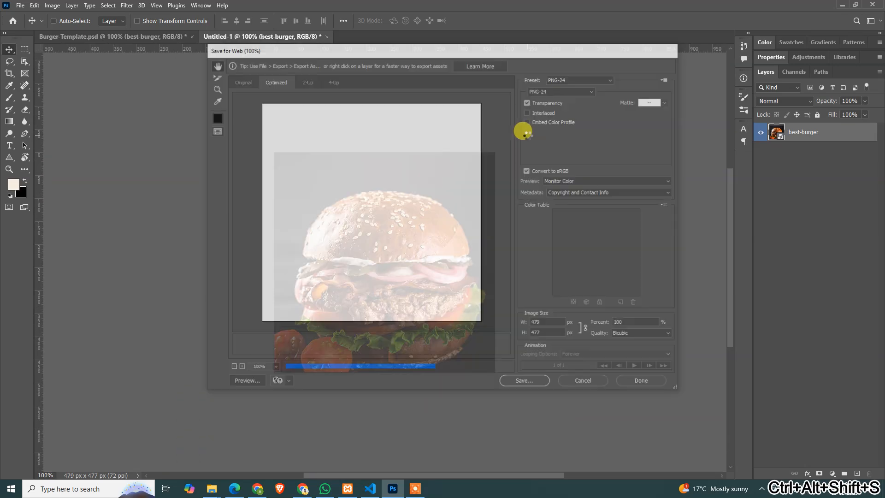
{"action": "left_click", "coordinate": [553, 90]}
{"action": "left_click", "coordinate": [546, 103]}
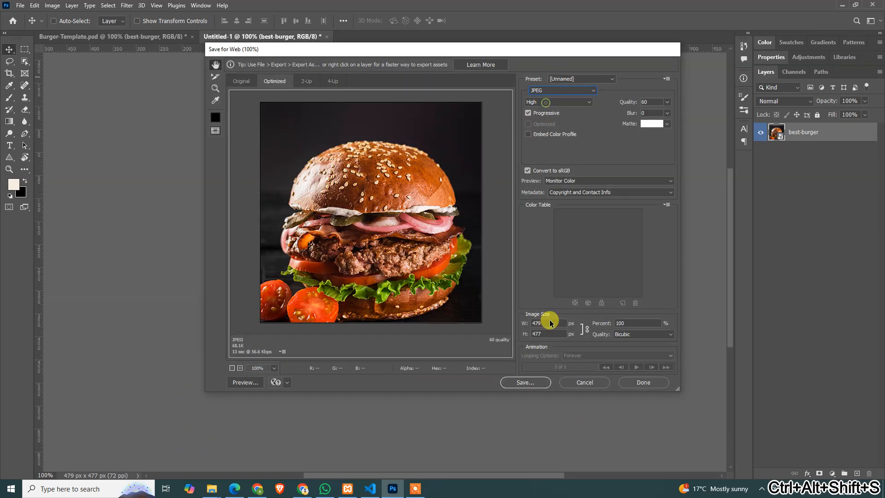
Save the JPEG as best-burger in the images folder of 03.02.25, and close the temporary document without saving it
{"action": "left_click", "coordinate": [530, 383]}
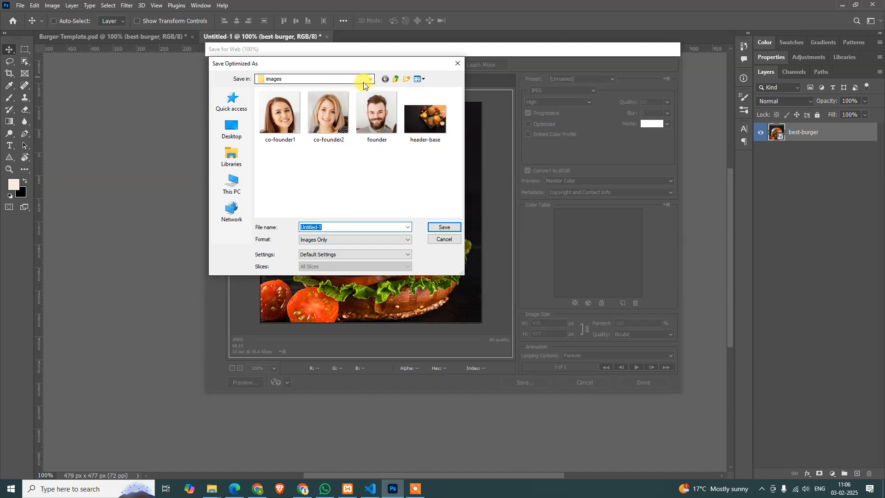
{"action": "left_click", "coordinate": [397, 80]}
{"action": "left_click", "coordinate": [396, 80]}
{"action": "left_click", "coordinate": [397, 79]}
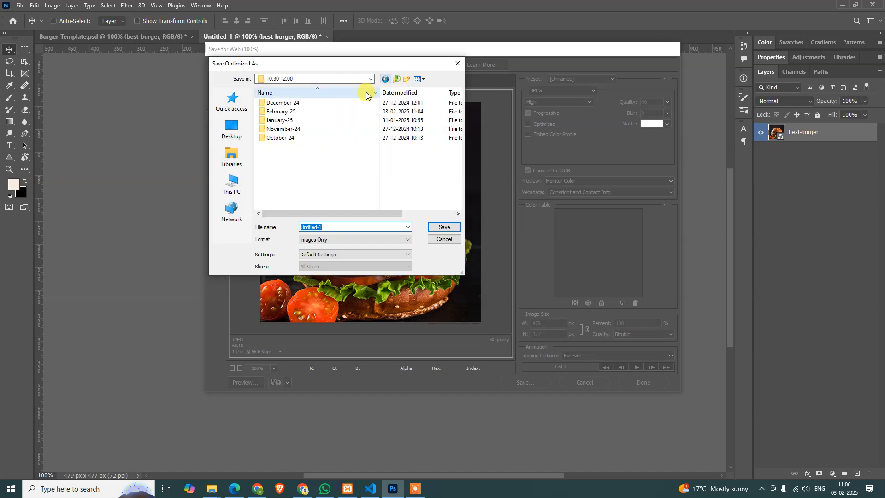
{"action": "double_click", "coordinate": [285, 112]}
{"action": "double_click", "coordinate": [283, 103]}
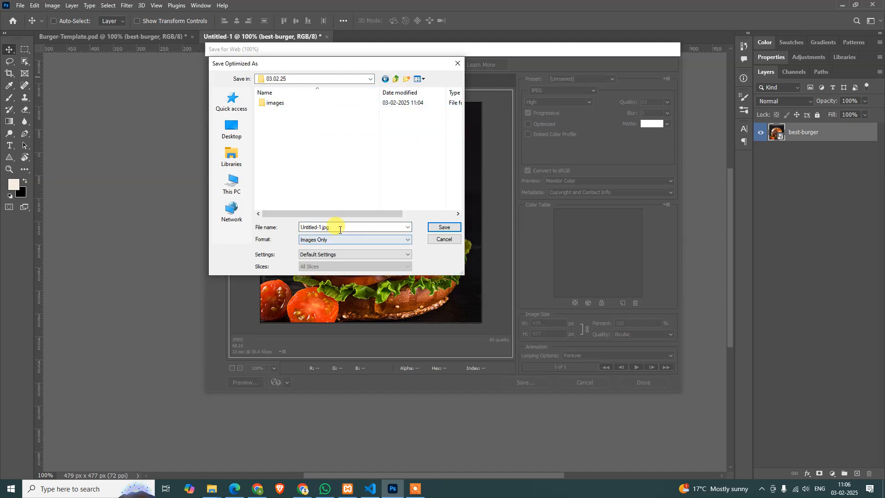
{"action": "double_click", "coordinate": [288, 109]}
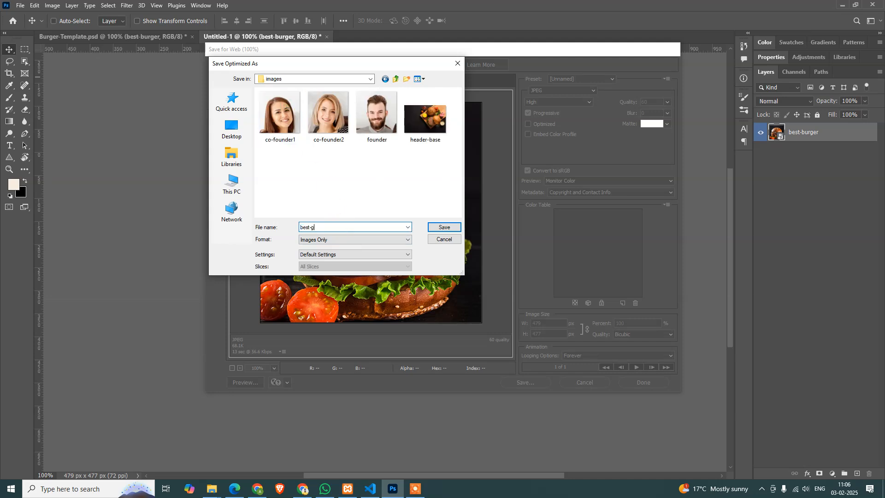
{"action": "key", "text": "Return"}
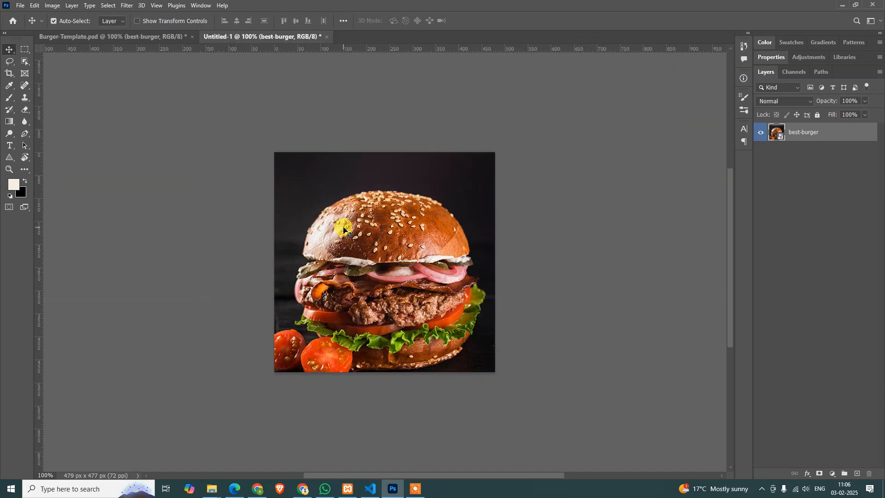
{"action": "key", "text": "ctrl+w"}
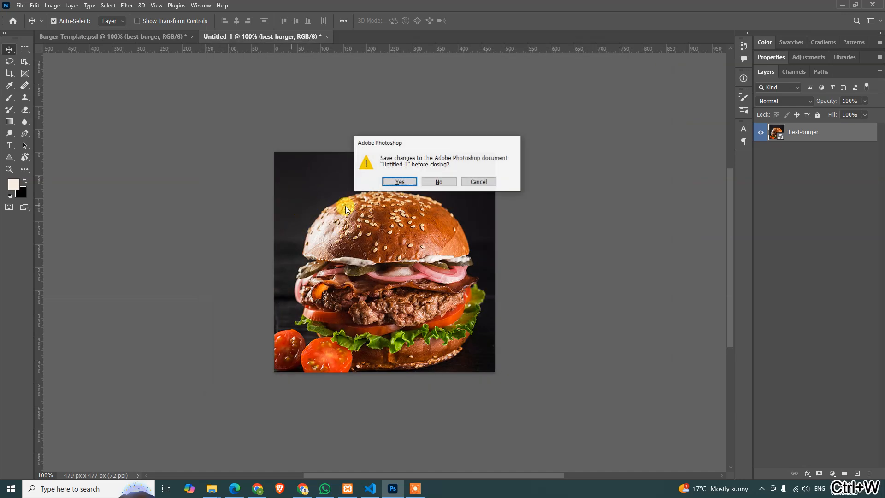
{"action": "left_click", "coordinate": [455, 183]}
Release the clipping mask on the round burger image layer in the Big Burger section
{"action": "scroll", "coordinate": [336, 362], "scroll_direction": "down", "scroll_amount": 8}
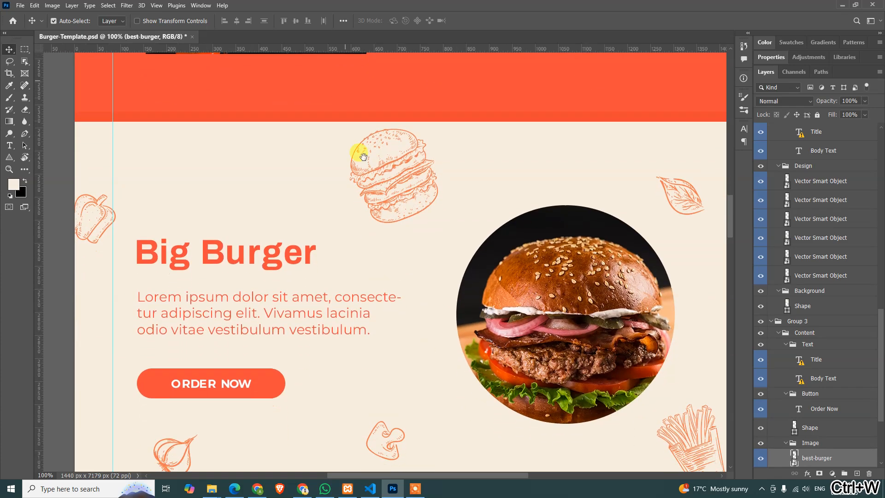
{"action": "left_click", "coordinate": [614, 279]}
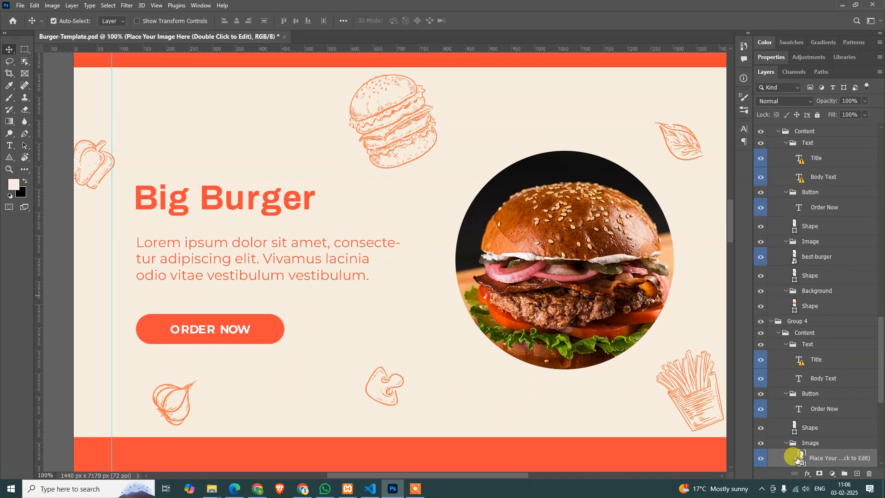
{"action": "scroll", "coordinate": [828, 442], "scroll_direction": "down", "scroll_amount": 1}
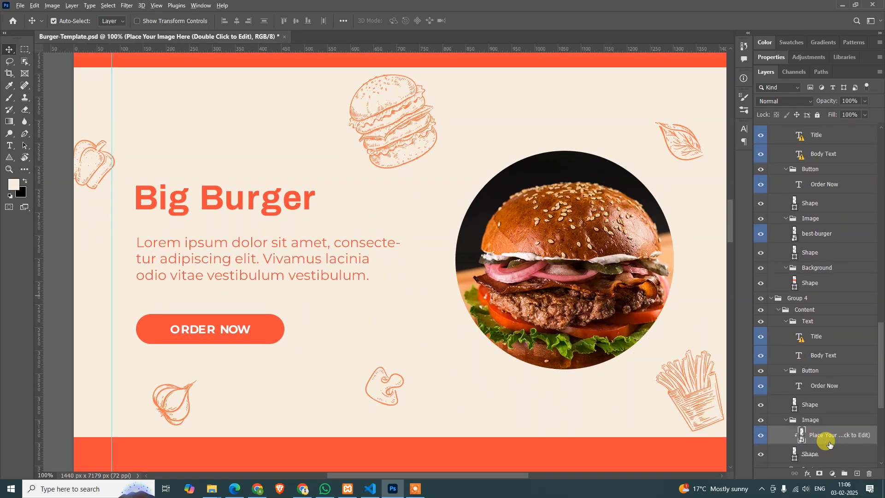
{"action": "left_click", "coordinate": [830, 444], "text": "alt"}
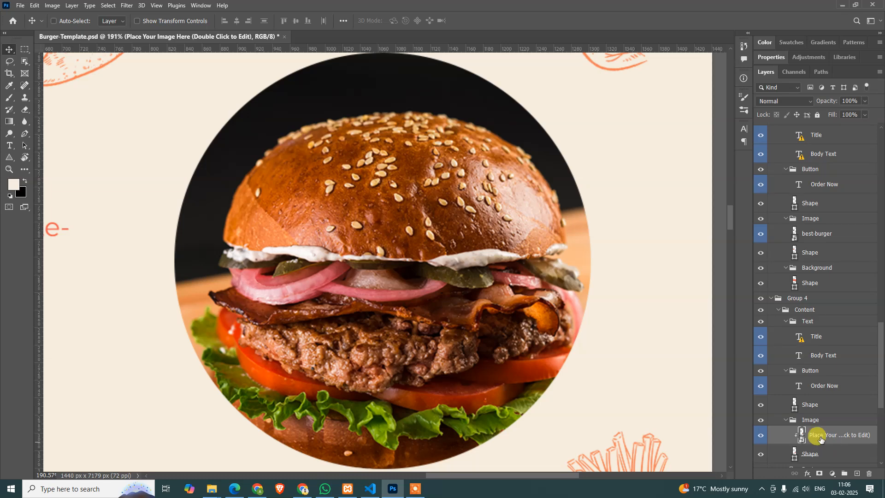
{"action": "key", "text": "ctrl+0"}
{"action": "key", "text": "ctrl+space"}
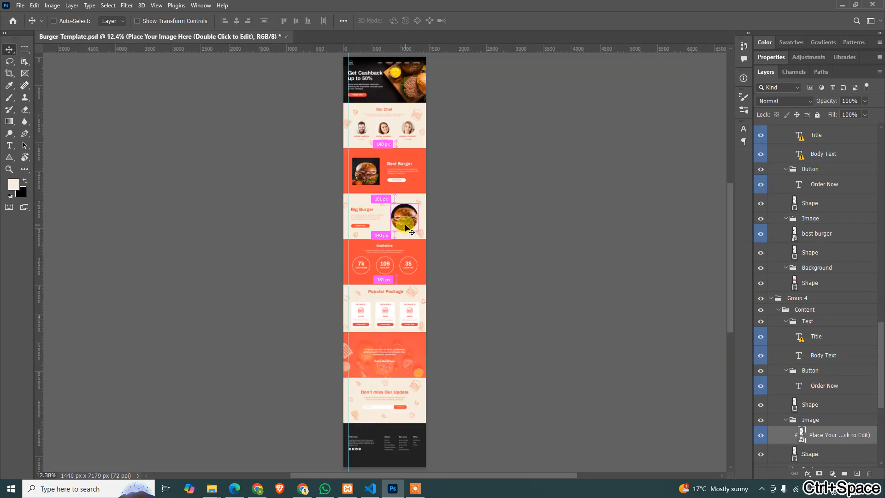
{"action": "key", "text": "ctrl+alt+0"}
{"action": "left_click_drag", "start_coordinate": [484, 154], "coordinate": [480, 144]}
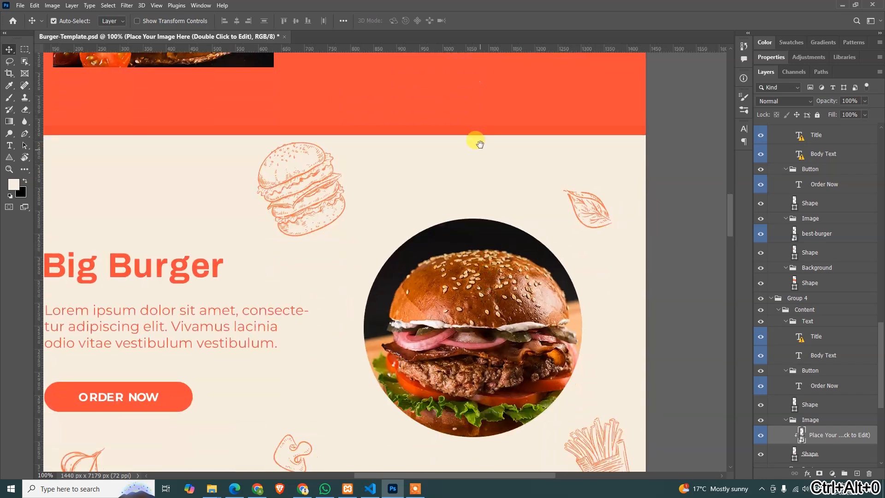
{"action": "left_click", "coordinate": [822, 438], "text": "alt"}
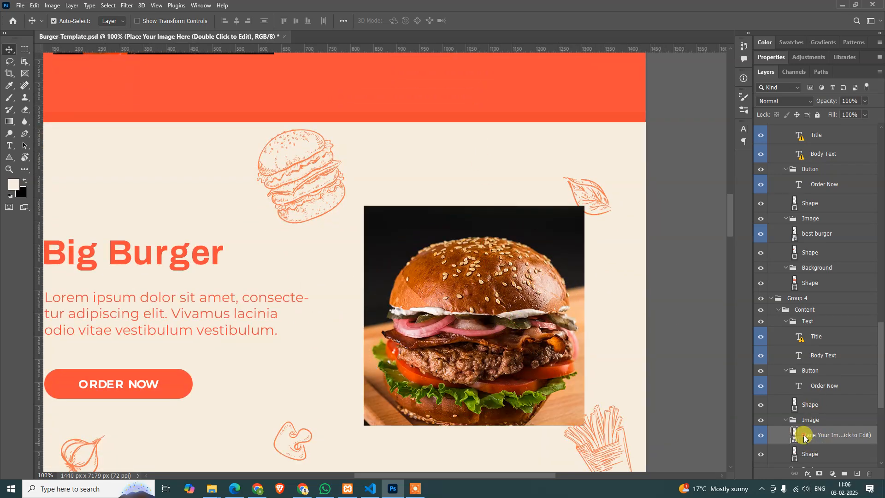
Rename the Big Burger section's image layer to big-burger
{"action": "right_click", "coordinate": [804, 438]}
{"action": "key", "text": "Escape"}
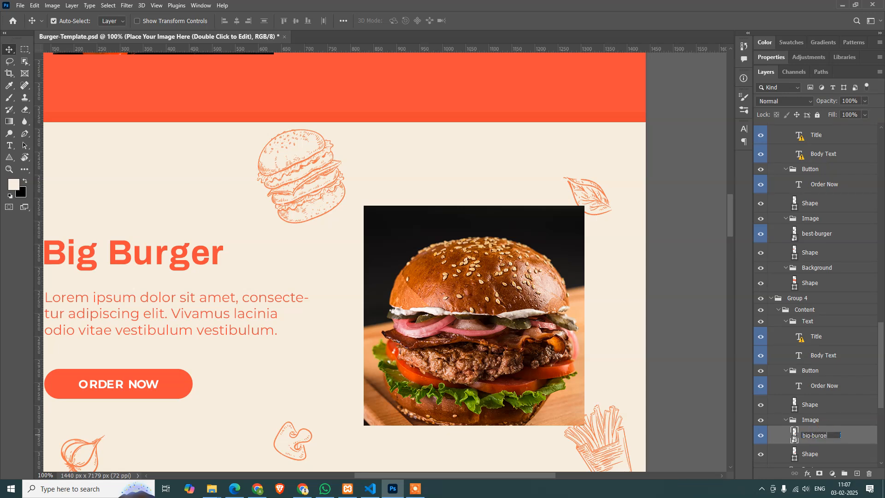
{"action": "type", "text": "r"}
{"action": "left_click", "coordinate": [820, 431]}
Duplicate the big-burger layer into a new document
{"action": "right_click", "coordinate": [826, 433]}
{"action": "left_click", "coordinate": [819, 451]}
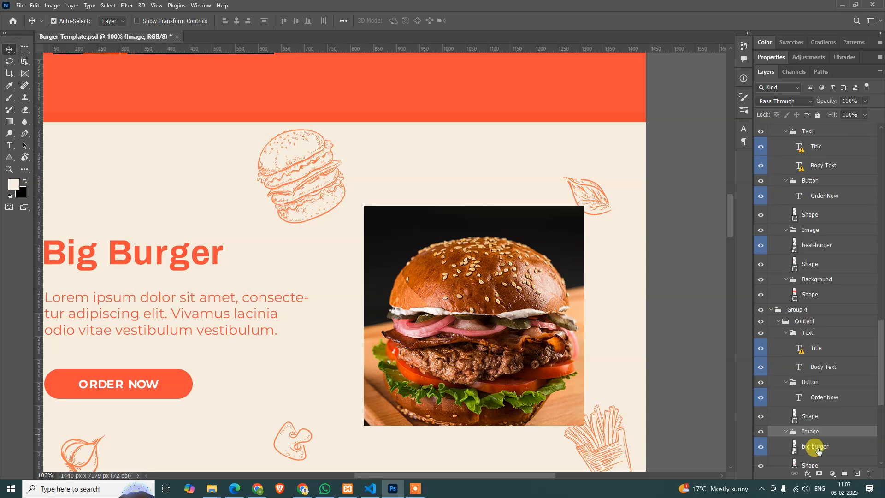
{"action": "right_click", "coordinate": [818, 447]}
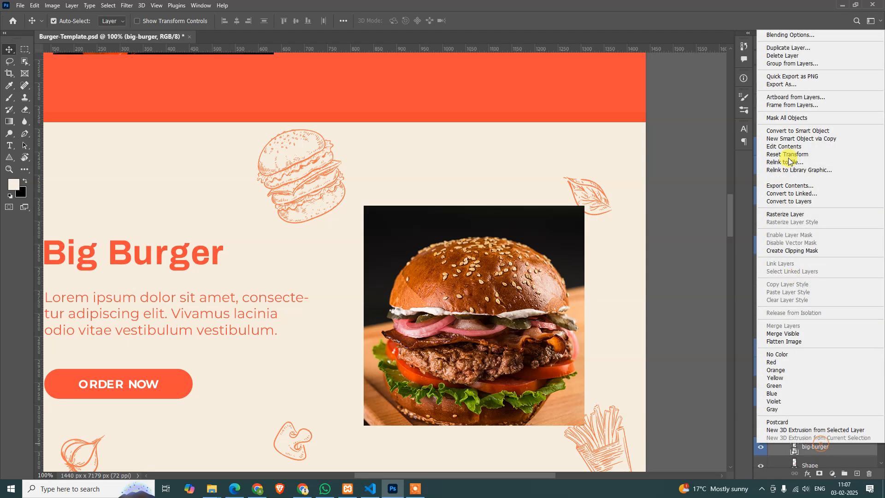
{"action": "left_click", "coordinate": [789, 49]}
{"action": "left_click", "coordinate": [445, 170]}
{"action": "left_click", "coordinate": [445, 190]}
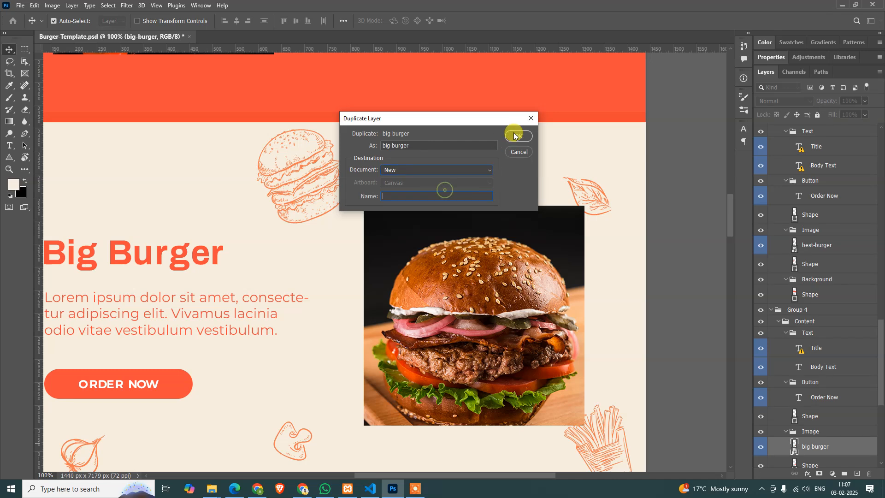
{"action": "left_click", "coordinate": [514, 135]}
Trim the new document's canvas to the edges of the burger image
{"action": "key", "text": "alt+i"}
{"action": "key", "text": "r"}
{"action": "left_click", "coordinate": [512, 133]}
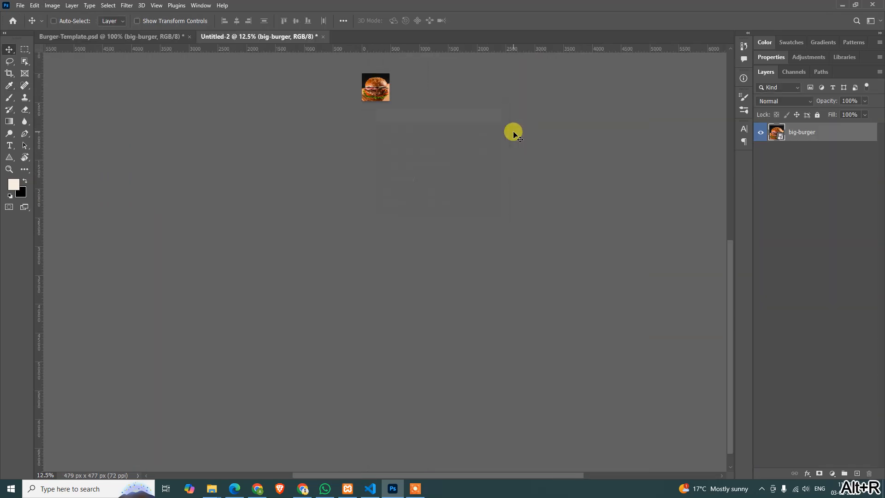
{"action": "key", "text": "ctrl+1"}
Export the big-burger image for web as a JPEG into the images folder, and close the temporary document without saving it
{"action": "key", "text": "ctrl+alt+shift+s"}
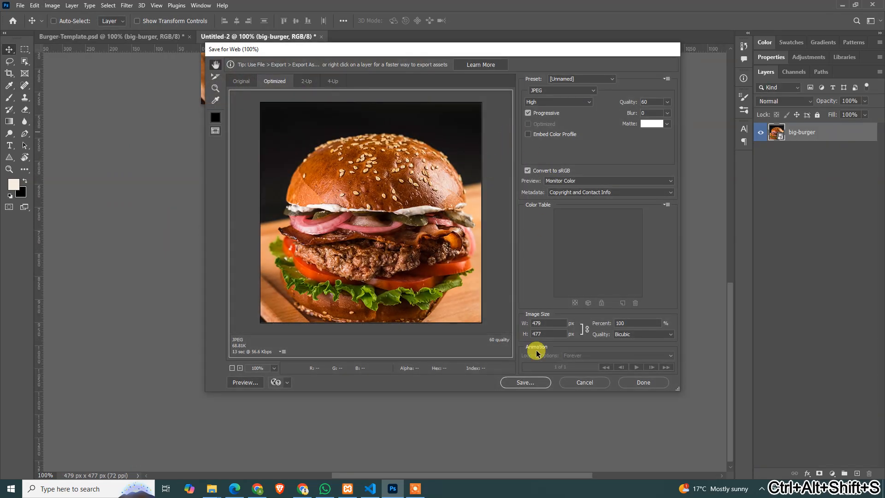
{"action": "left_click", "coordinate": [528, 383]}
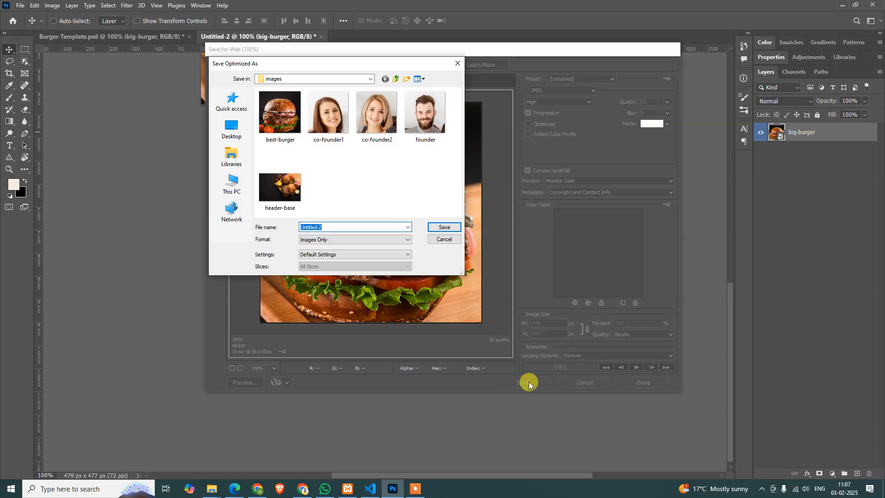
{"action": "type", "text": "big-burger"}
{"action": "key", "text": "Return"}
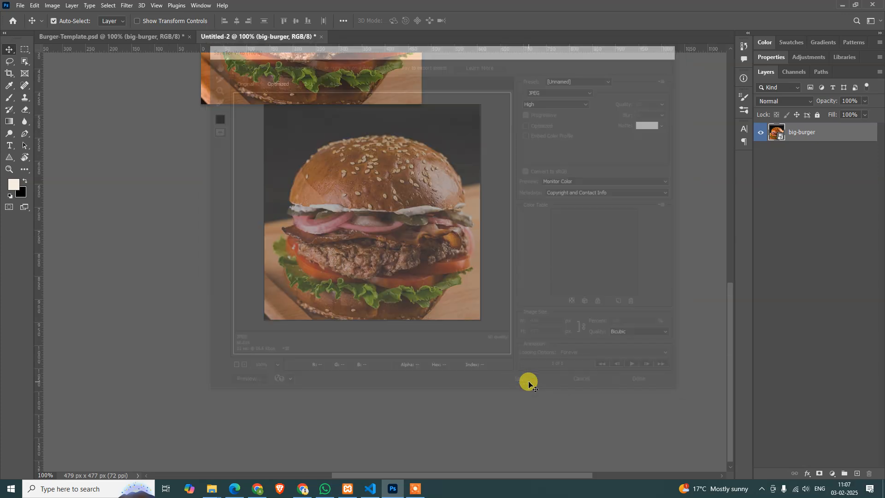
{"action": "key", "text": "ctrl+0"}
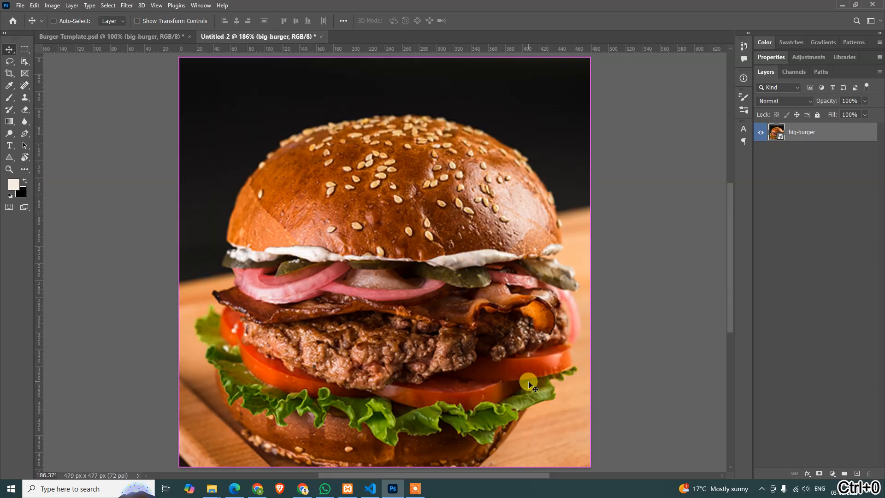
{"action": "key", "text": "ctrl+alt+0"}
{"action": "key", "text": "ctrl+w"}
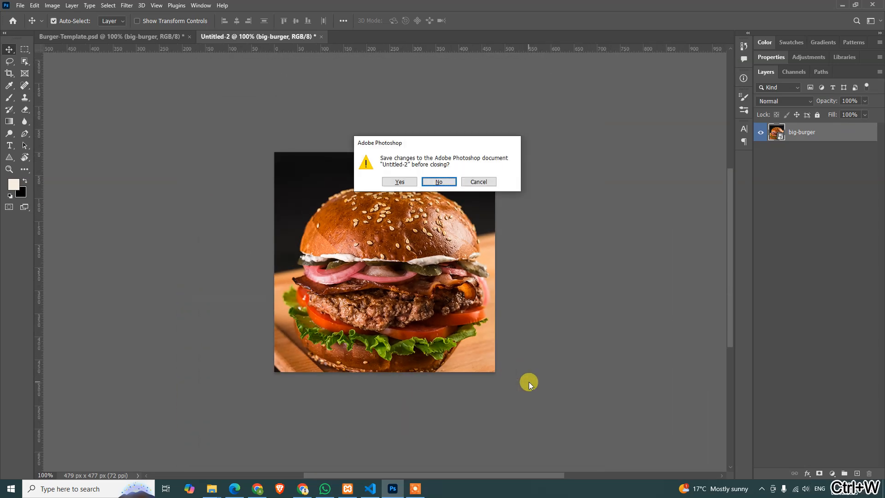
{"action": "key", "text": "n"}
Duplicate the Package I card's burger icon layer into a new document
{"action": "scroll", "coordinate": [470, 174], "scroll_direction": "down", "scroll_amount": 10}
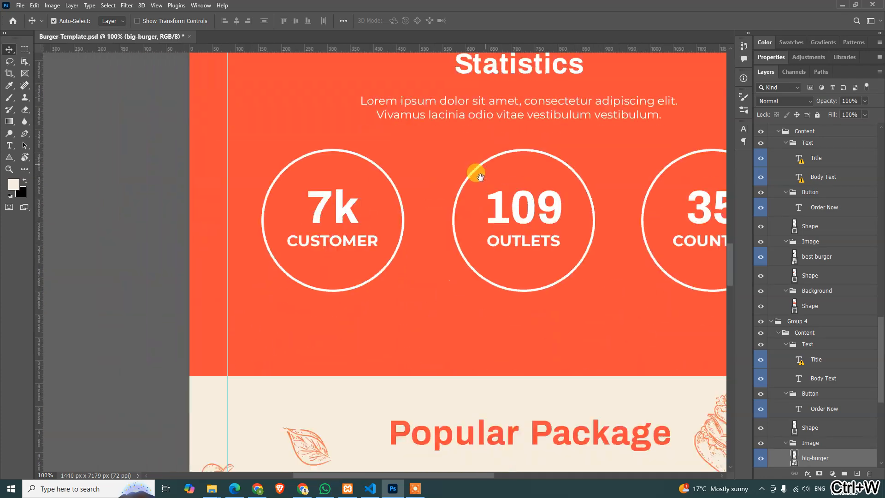
{"action": "scroll", "coordinate": [366, 240], "scroll_direction": "right", "scroll_amount": 5}
{"action": "scroll", "coordinate": [406, 200], "scroll_direction": "down", "scroll_amount": 4}
{"action": "scroll", "coordinate": [407, 199], "scroll_direction": "down", "scroll_amount": 5}
{"action": "scroll", "coordinate": [415, 175], "scroll_direction": "left", "scroll_amount": 3}
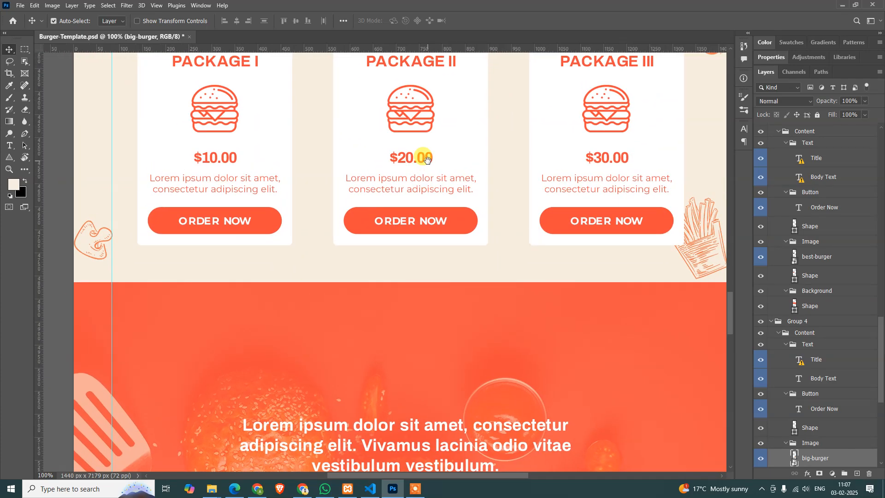
{"action": "left_click", "coordinate": [237, 124]}
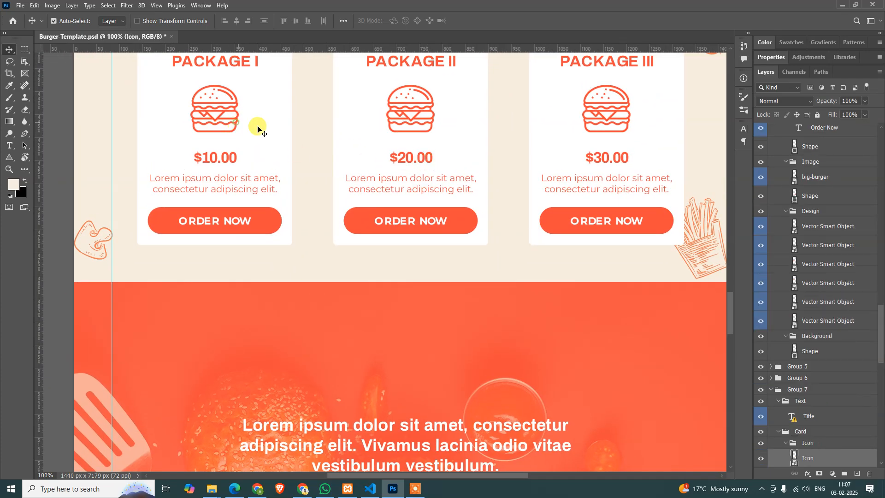
{"action": "right_click", "coordinate": [812, 456]}
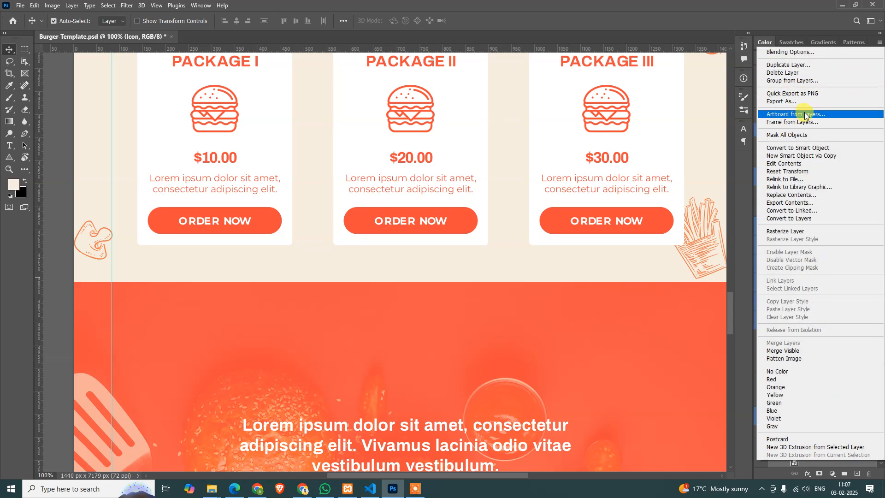
{"action": "left_click", "coordinate": [805, 65]}
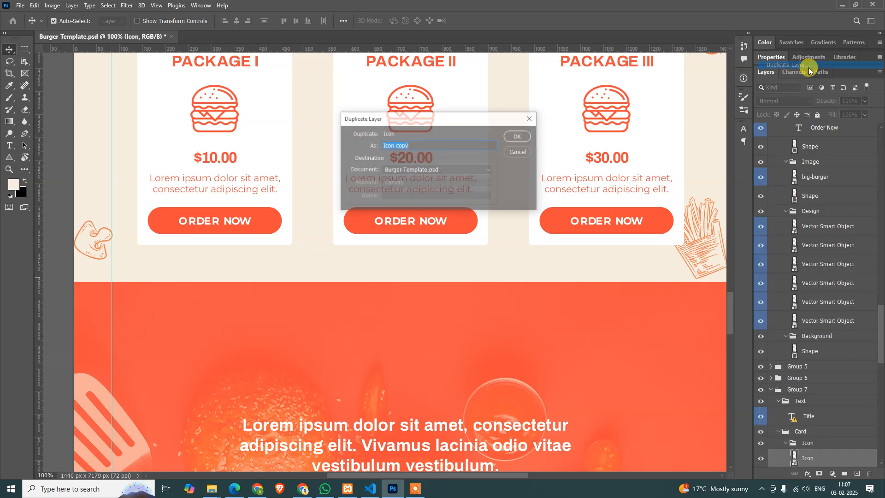
{"action": "left_click", "coordinate": [462, 174]}
{"action": "left_click", "coordinate": [463, 187]}
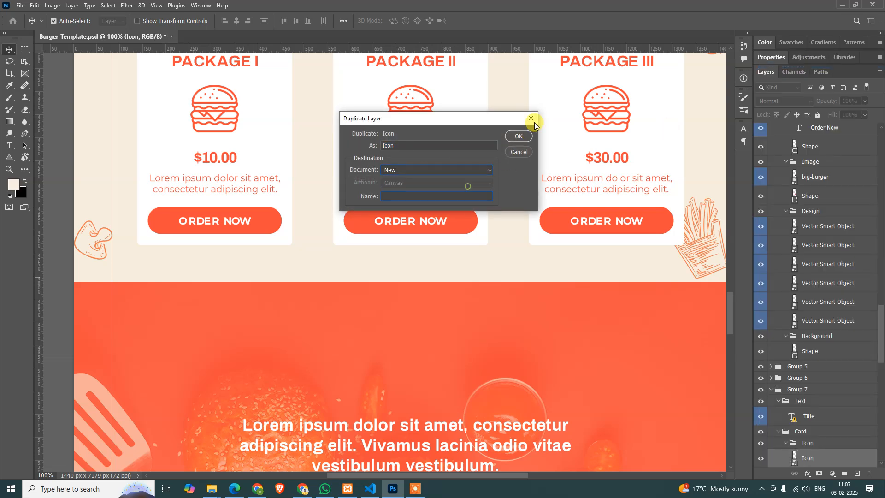
{"action": "left_click", "coordinate": [510, 138]}
Trim the icon document's canvas to the edges of the burger icon
{"action": "key", "text": "alt+i"}
{"action": "key", "text": "r"}
{"action": "key", "text": "Return"}
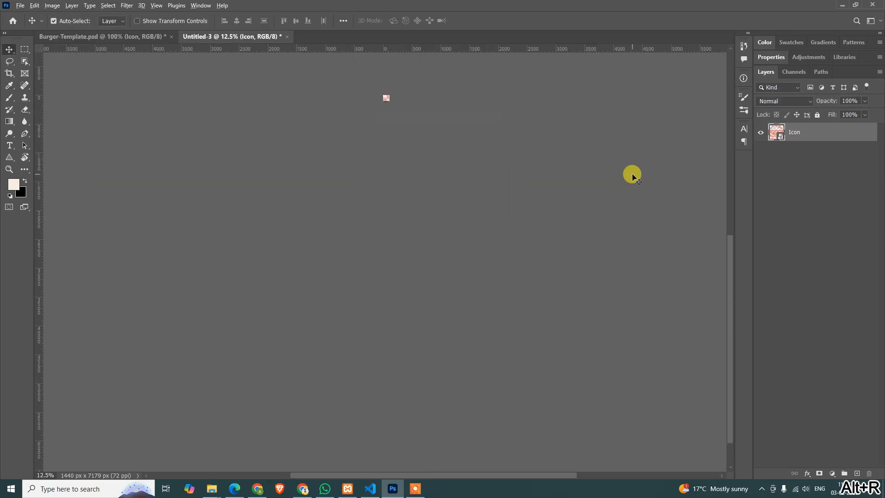
{"action": "key", "text": "ctrl+alt+0"}
Export the burger icon for web as a PNG-24 into the images folder, and close the temporary document without saving it
{"action": "key", "text": "ctrl+alt+shift+s"}
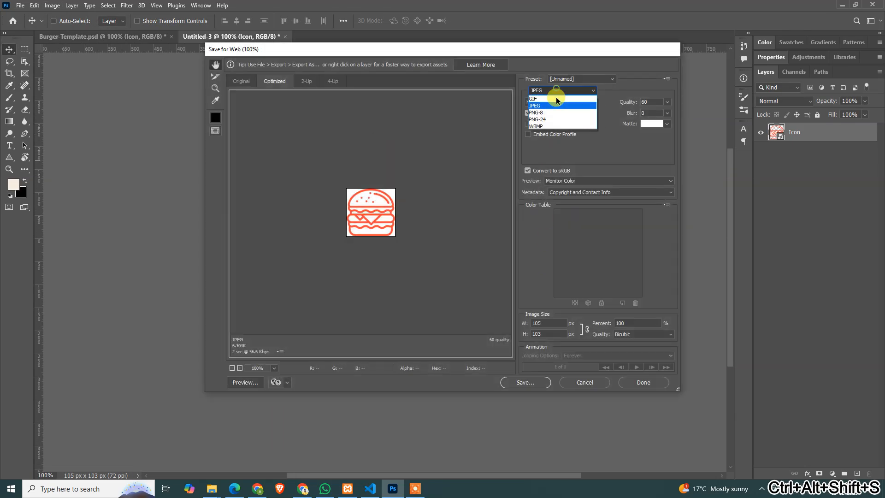
{"action": "left_click", "coordinate": [552, 120]}
{"action": "left_click", "coordinate": [526, 382]}
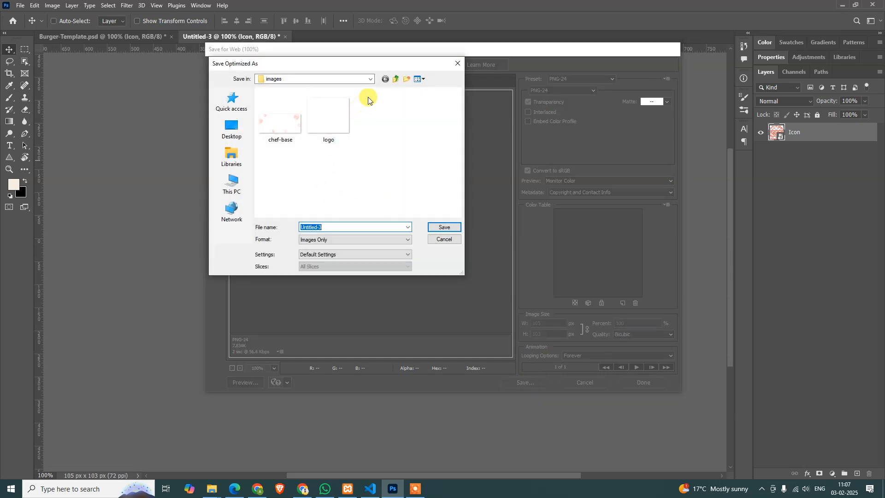
{"action": "left_click", "coordinate": [372, 80]}
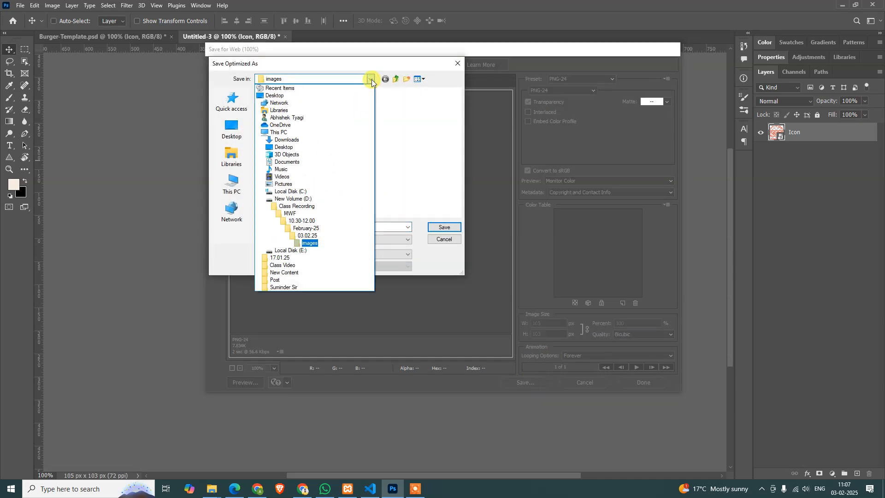
{"action": "left_click", "coordinate": [410, 124]}
{"action": "left_click", "coordinate": [346, 228]}
{"action": "type", "text": "burger-icon"}
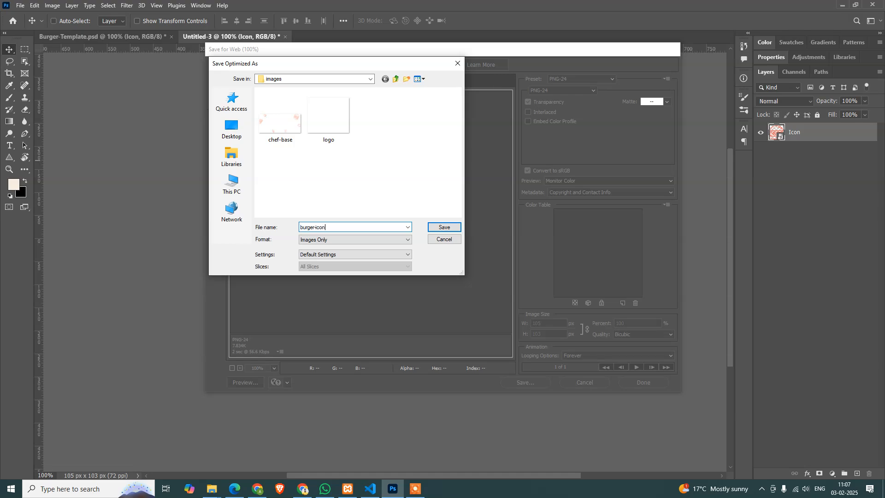
{"action": "key", "text": "Return"}
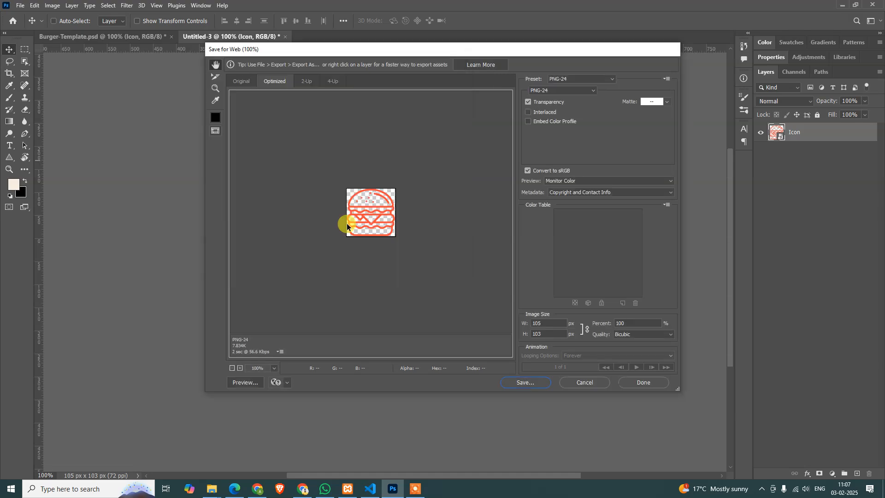
{"action": "key", "text": "ctrl+w"}
{"action": "key", "text": "n"}
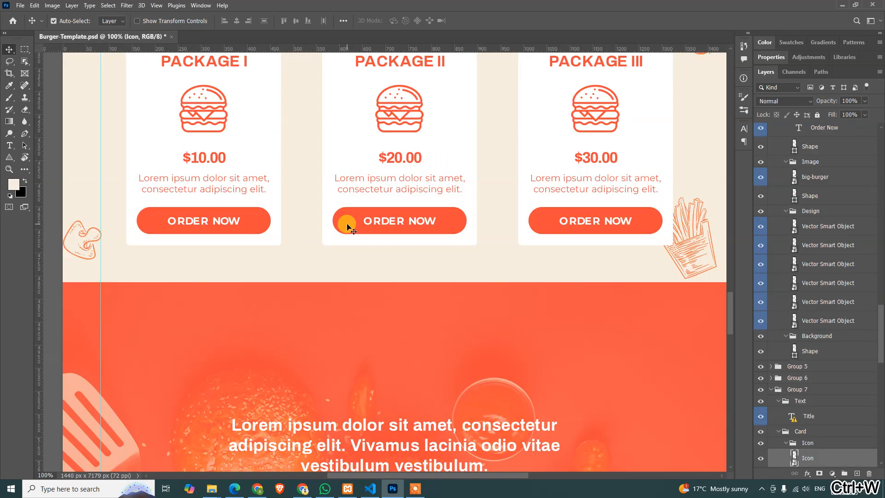
Find the testimonial section's Image group, collapse it, and toggle its visibility to check what it contains
{"action": "left_click_drag", "start_coordinate": [395, 400], "coordinate": [422, 236]}
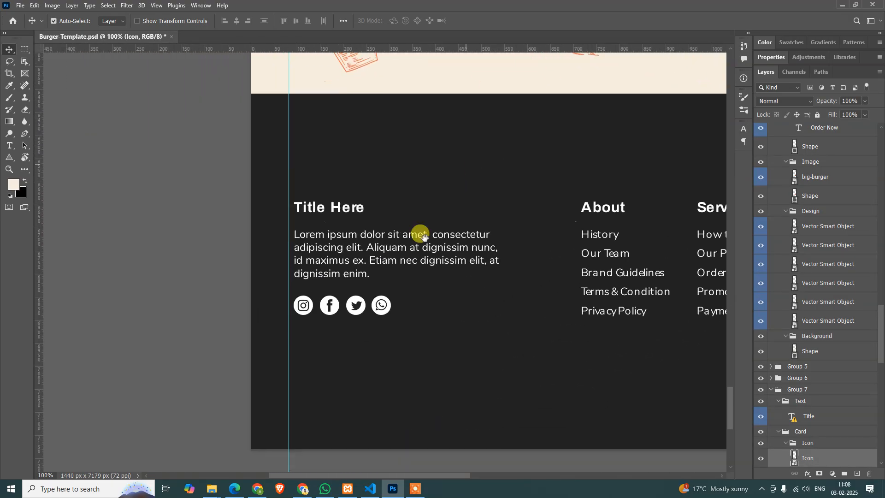
{"action": "left_click_drag", "start_coordinate": [417, 191], "coordinate": [464, 281]}
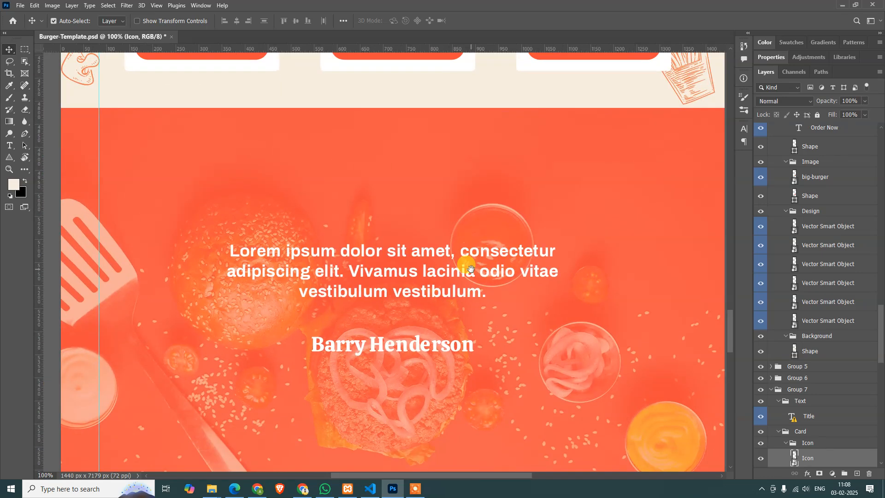
{"action": "left_click", "coordinate": [675, 430]}
{"action": "scroll", "coordinate": [832, 433], "scroll_direction": "down", "scroll_amount": 3}
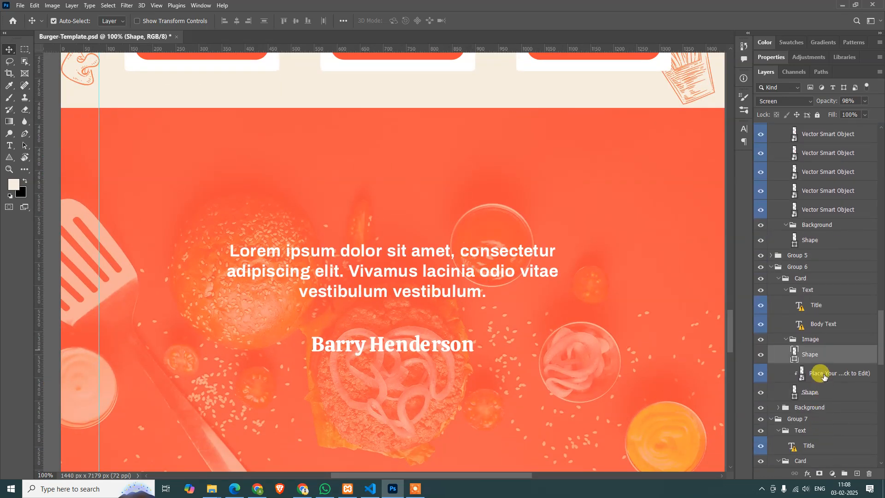
{"action": "left_click", "coordinate": [787, 341]}
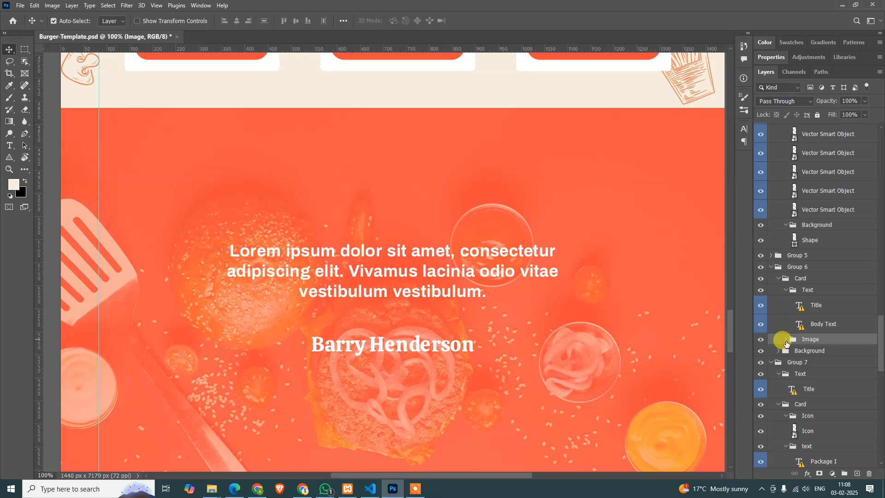
{"action": "left_click", "coordinate": [762, 340]}
{"action": "left_click", "coordinate": [761, 340]}
Duplicate the testimonial section's Image group into a new document
{"action": "right_click", "coordinate": [833, 345]}
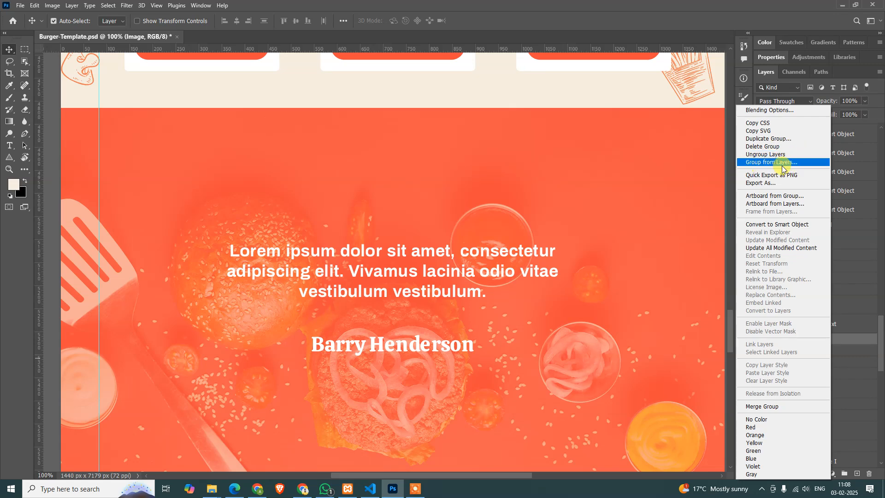
{"action": "left_click", "coordinate": [783, 138]}
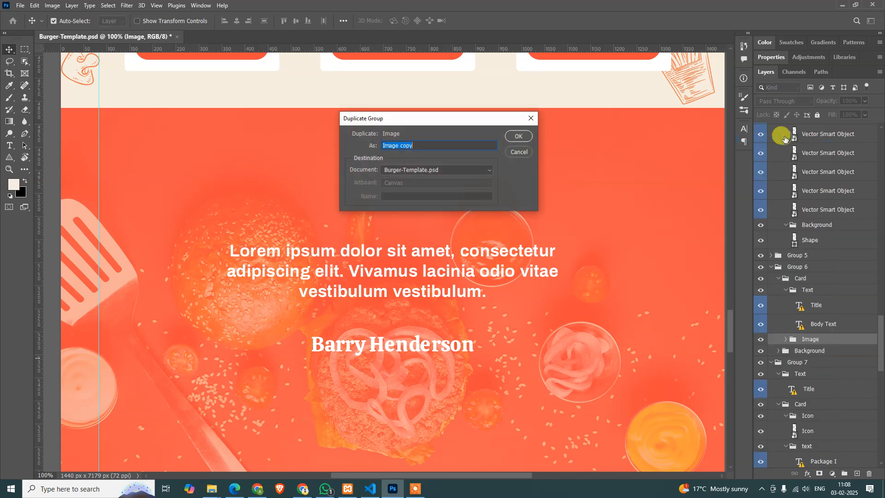
{"action": "key", "text": "alt+Tab"}
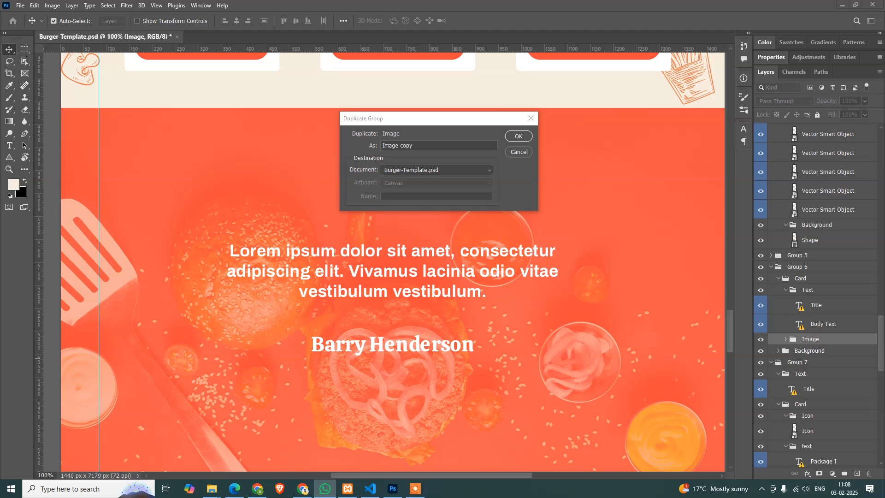
{"action": "left_click", "coordinate": [450, 171]}
{"action": "left_click", "coordinate": [451, 170]}
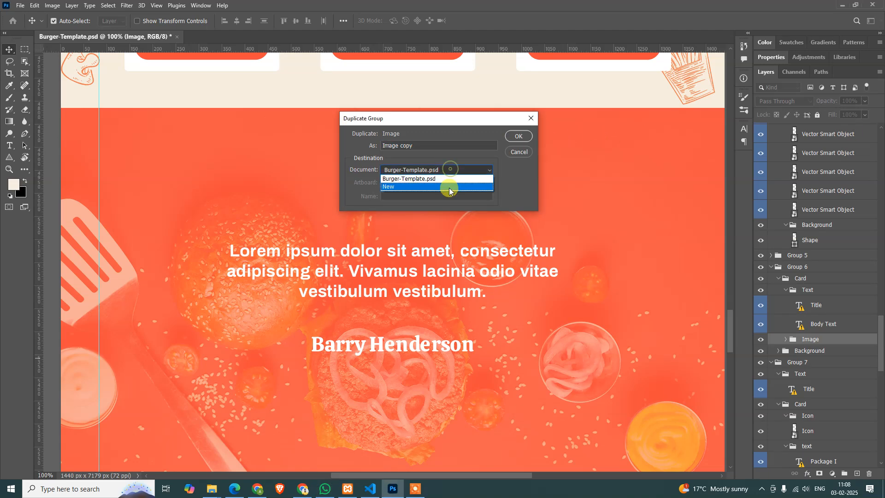
{"action": "left_click", "coordinate": [448, 188]}
{"action": "left_click", "coordinate": [512, 137]}
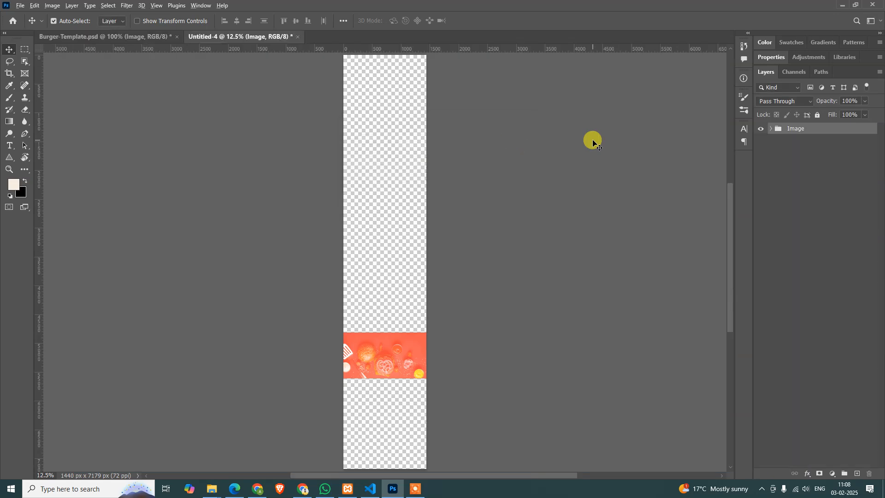
Trim the new document's canvas to the edges of the testimonial background image
{"action": "key", "text": "alt+i"}
{"action": "key", "text": "r"}
{"action": "key", "text": "Return"}
{"action": "key", "text": "ctrl+alt+0"}
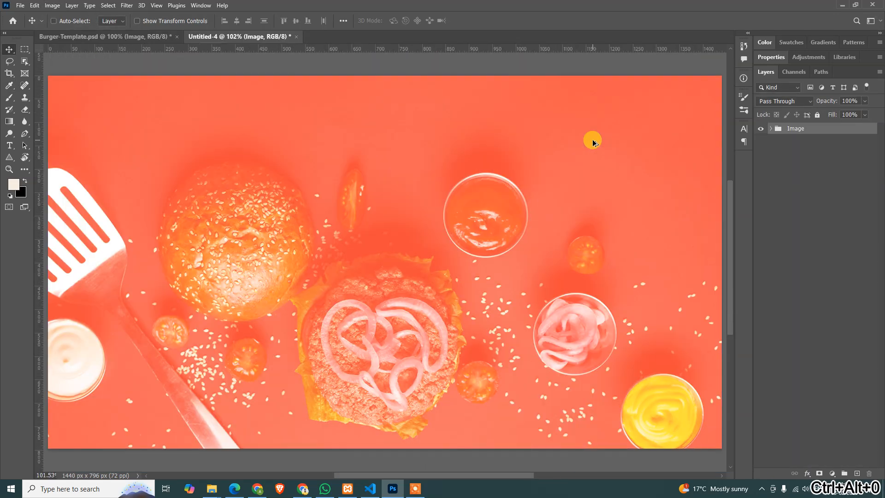
Export the testimonial background for web as a JPEG named testimonials-base into the images folder, and close the temporary document without saving it
{"action": "key", "text": "ctrl+shift+s"}
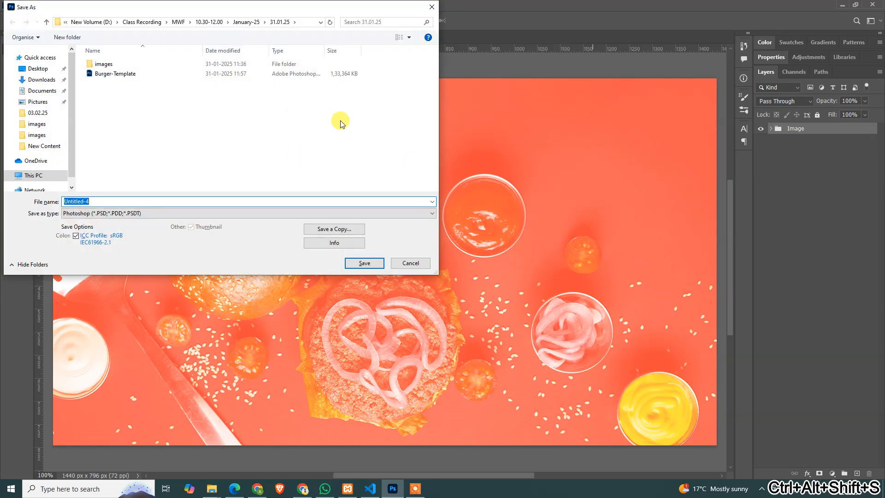
{"action": "key", "text": "Escape"}
{"action": "key", "text": "ctrl+alt+shift+s"}
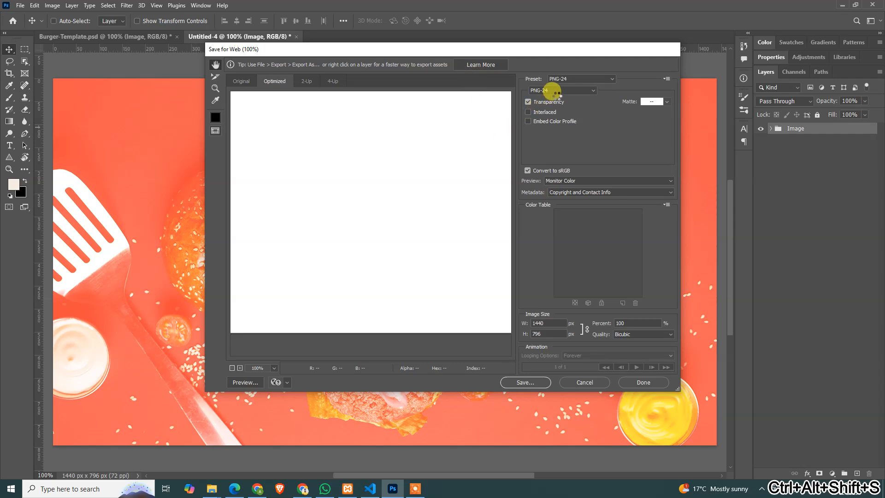
{"action": "left_click", "coordinate": [554, 91]}
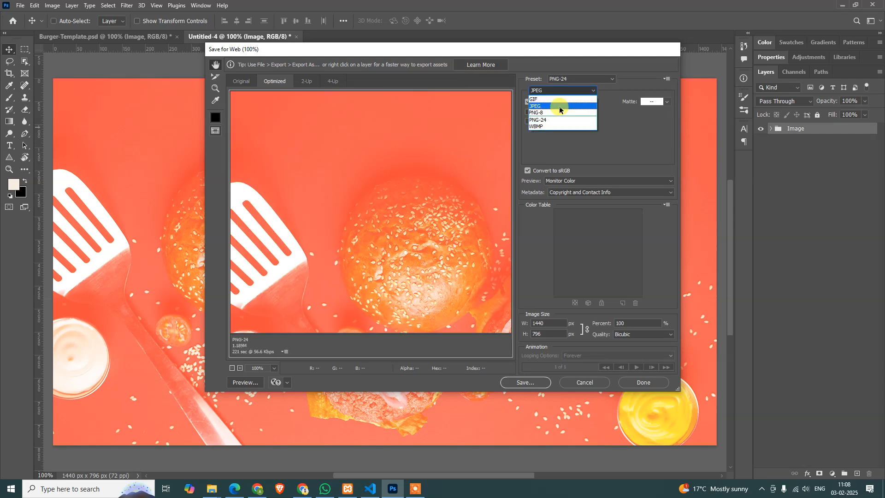
{"action": "left_click", "coordinate": [560, 107]}
{"action": "left_click", "coordinate": [524, 383]}
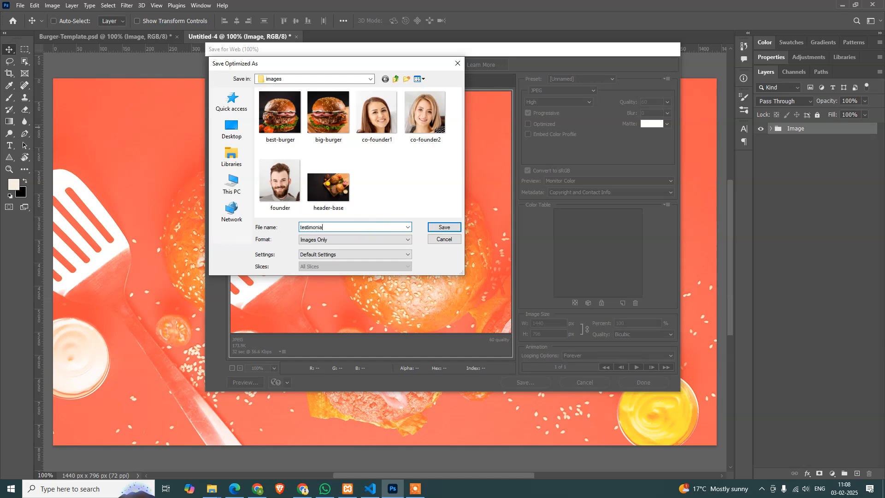
{"action": "type", "text": "testimonials-base"}
{"action": "key", "text": "Return"}
{"action": "key", "text": "ctrl+w"}
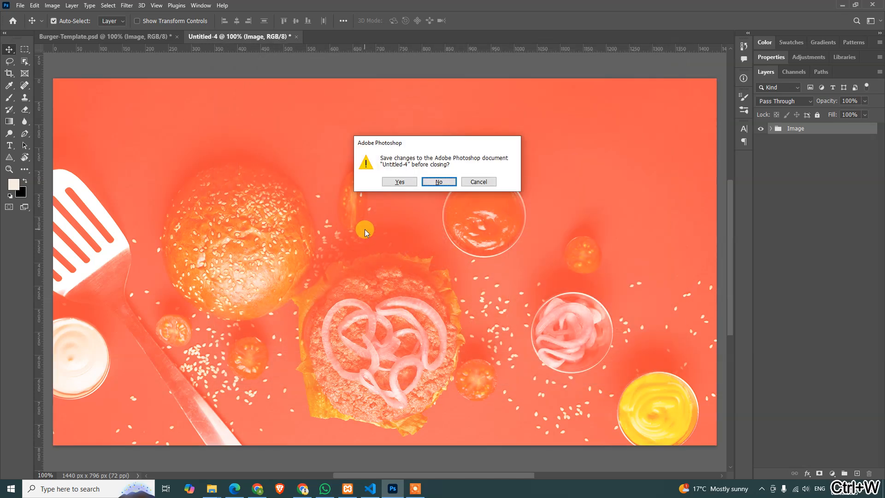
{"action": "key", "text": "n"}
Duplicate the Big Burger section's Design group of food sketches into a new document
{"action": "key", "text": "ctrl+space"}
{"action": "left_click_drag", "start_coordinate": [430, 223], "coordinate": [382, 236]}
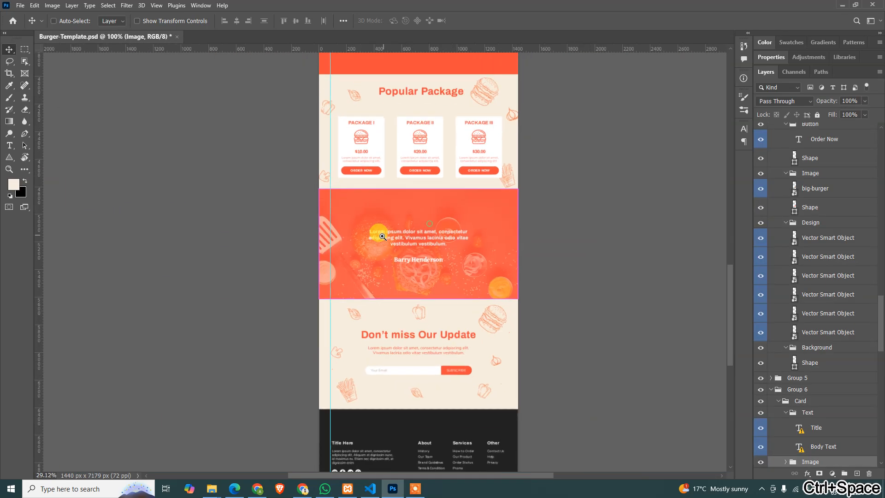
{"action": "left_click_drag", "start_coordinate": [417, 320], "coordinate": [390, 417]}
{"action": "left_click_drag", "start_coordinate": [424, 163], "coordinate": [470, 277]}
{"action": "key", "text": "ctrl+space"}
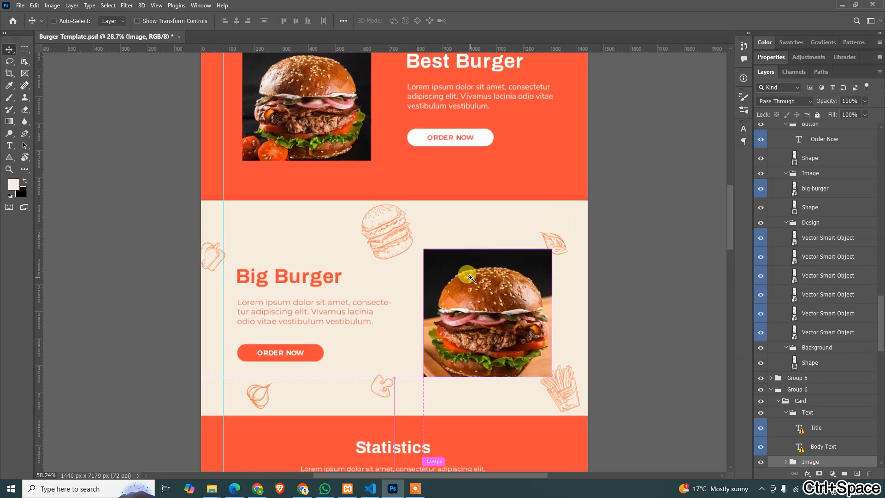
{"action": "left_click_drag", "start_coordinate": [387, 298], "coordinate": [420, 229]}
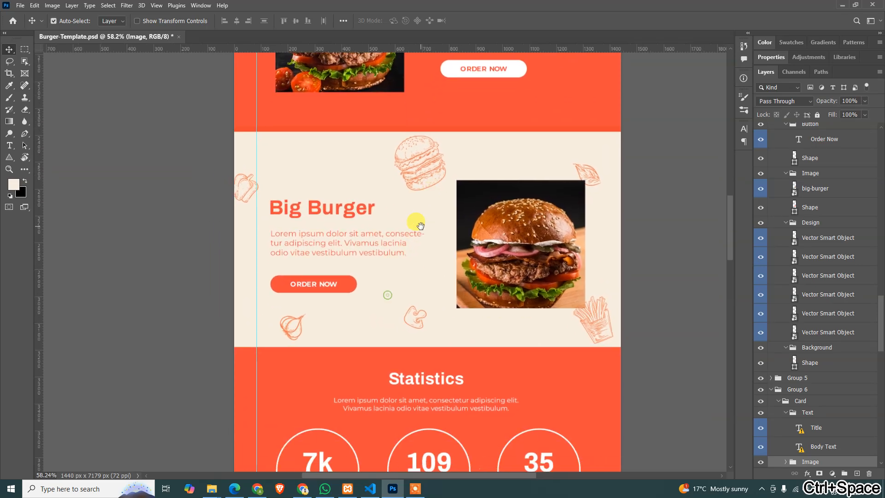
{"action": "left_click", "coordinate": [413, 178]}
{"action": "left_click", "coordinate": [808, 223]}
{"action": "right_click", "coordinate": [809, 223]}
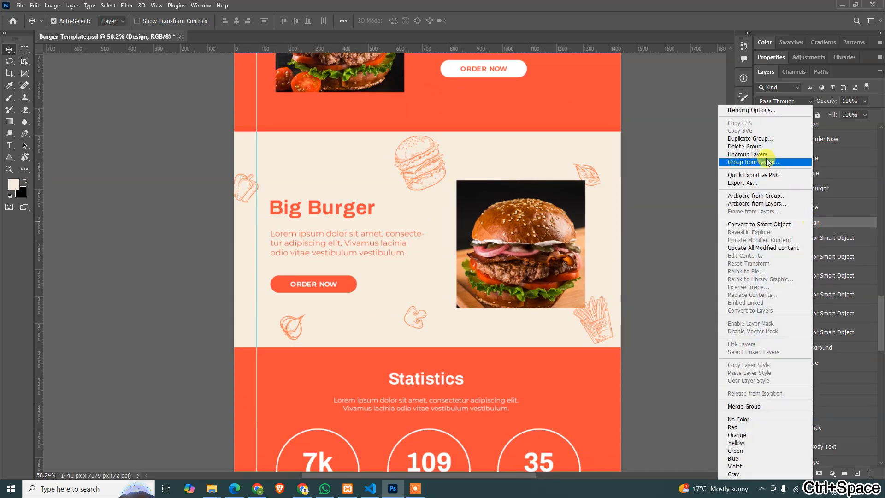
{"action": "left_click", "coordinate": [751, 139]}
{"action": "left_click", "coordinate": [470, 170]}
{"action": "left_click", "coordinate": [473, 183]}
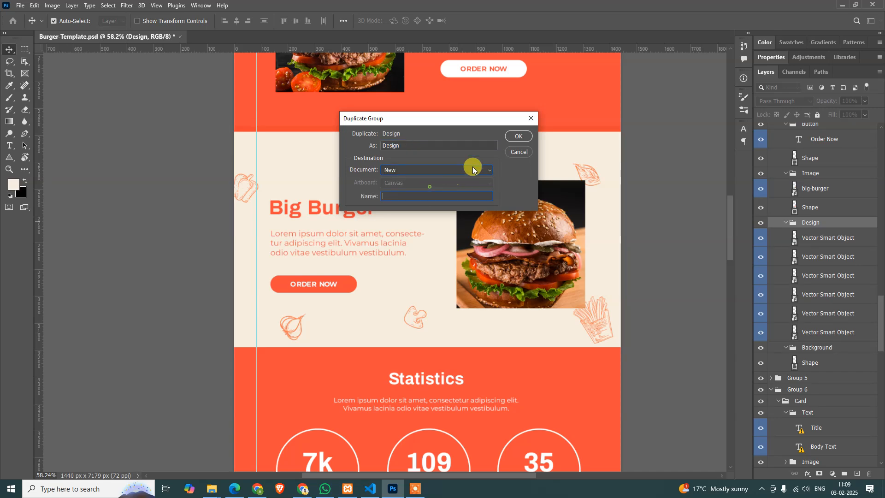
{"action": "left_click", "coordinate": [529, 138]}
Trim the new document's canvas to the outer edges of the Big Burger food sketches
{"action": "key", "text": "alt+i"}
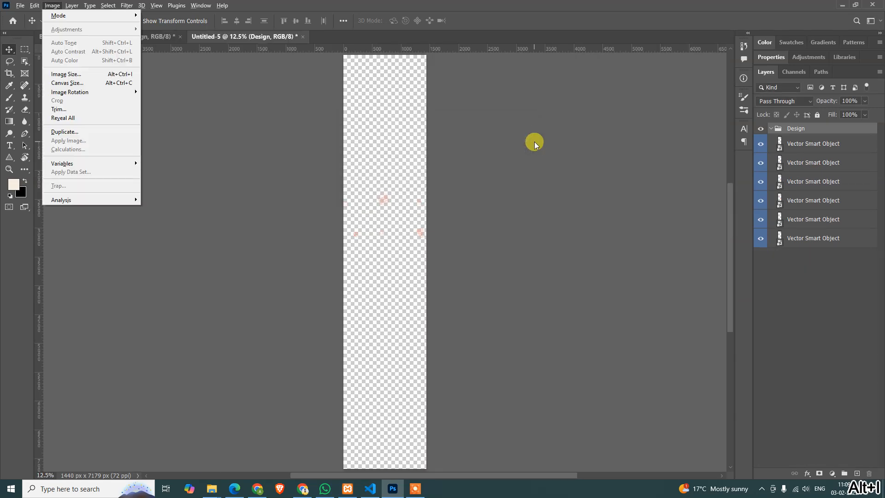
{"action": "key", "text": "r"}
{"action": "key", "text": "Return"}
{"action": "key", "text": "ctrl+alt+0"}
{"action": "key", "text": "ctrl+0"}
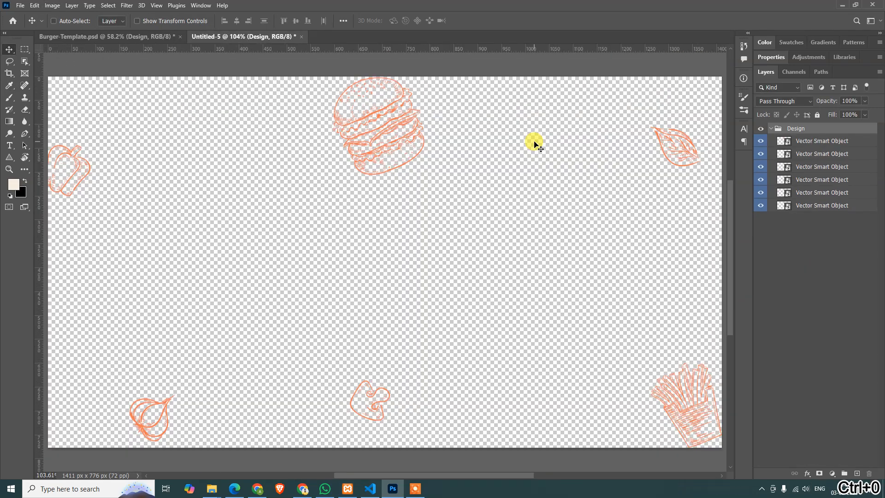
Export the Big Burger sketches for web as a PNG-24 named big-burger-base into the images folder, and close the temporary document without saving it
{"action": "key", "text": "ctrl+alt+shift+s"}
{"action": "left_click", "coordinate": [547, 95]}
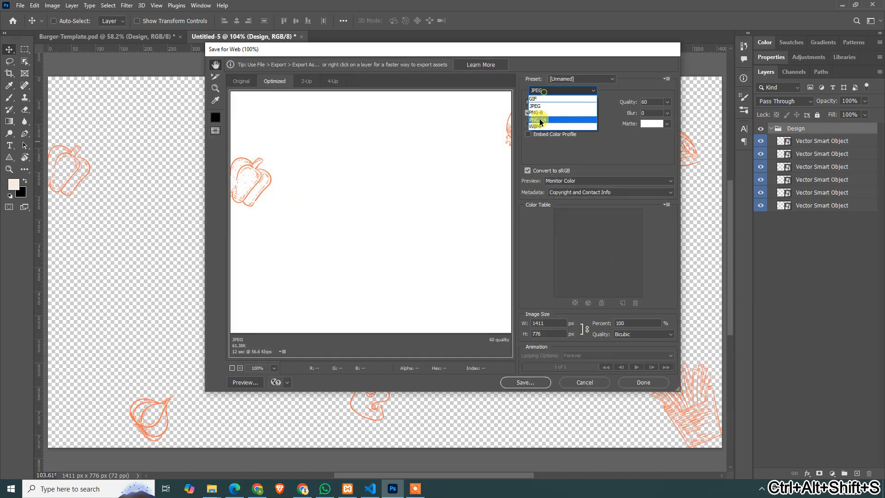
{"action": "left_click", "coordinate": [545, 121]}
{"action": "left_click", "coordinate": [533, 385]}
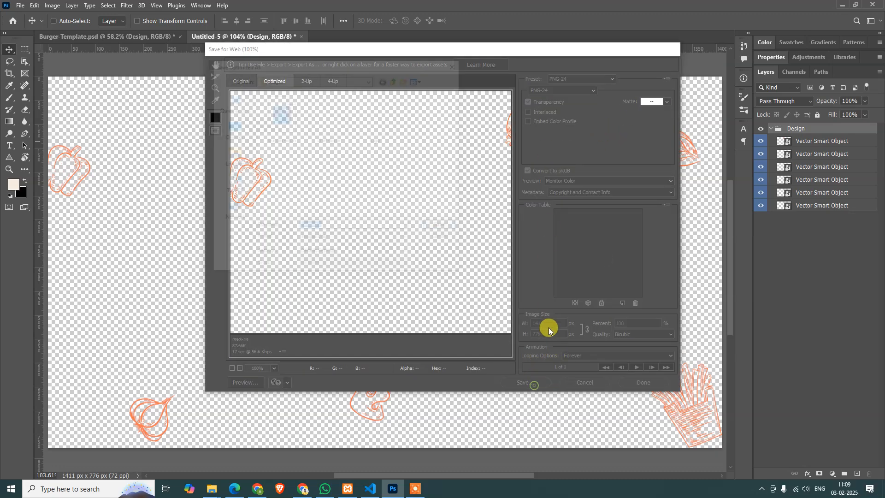
{"action": "type", "text": "bi"}
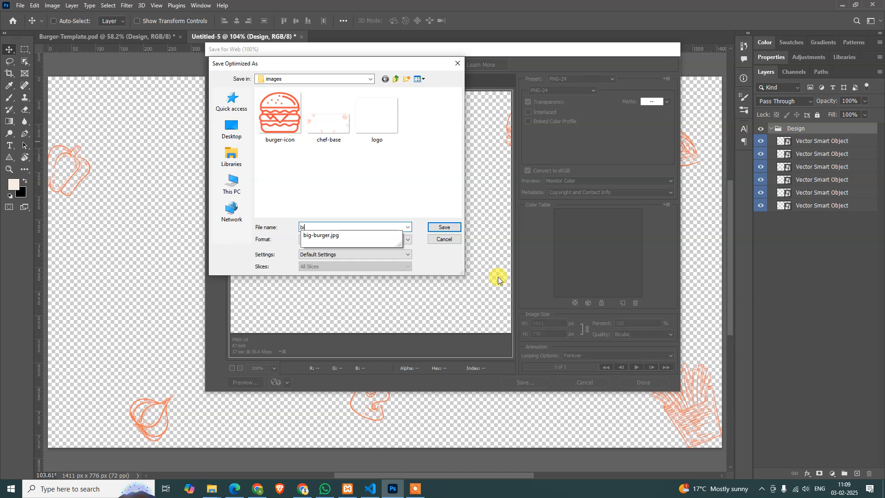
{"action": "type", "text": "g-burger-base"}
{"action": "key", "text": "Return"}
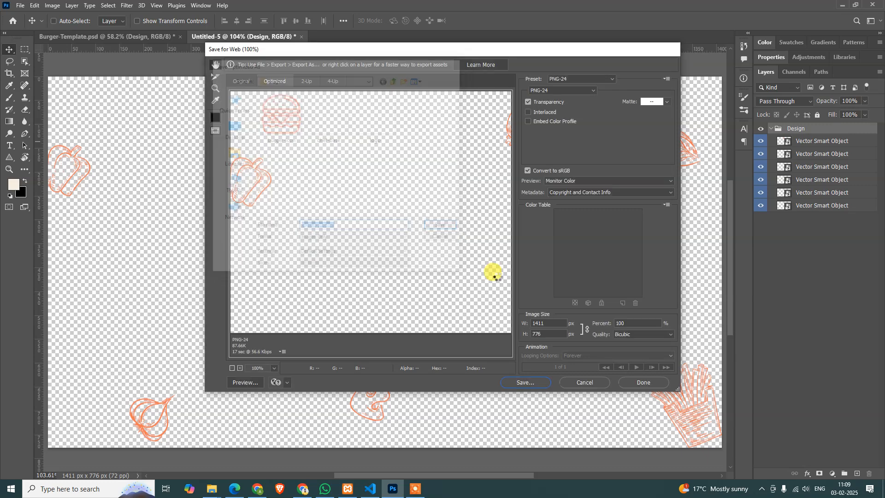
{"action": "key", "text": "ctrl+w"}
{"action": "key", "text": "n"}
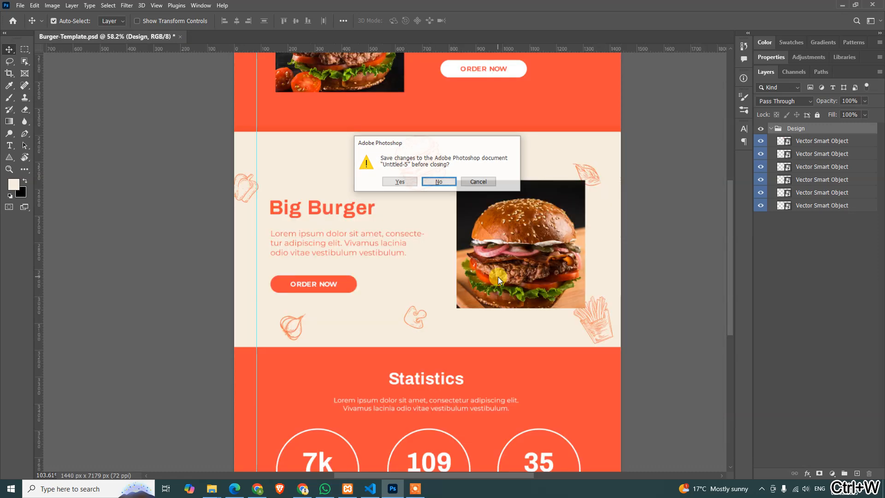
Duplicate the Popular Package section's Design group of food sketches into a new document
{"action": "left_click_drag", "start_coordinate": [498, 277], "coordinate": [482, 86]}
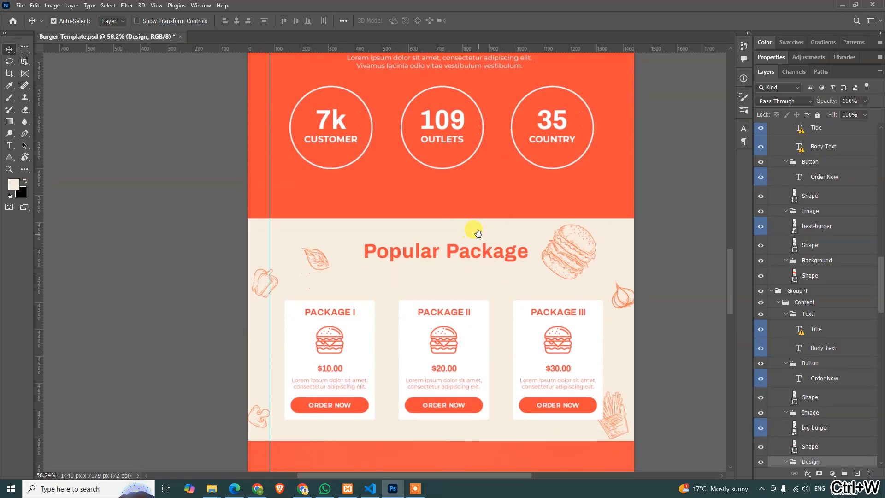
{"action": "left_click", "coordinate": [558, 249]}
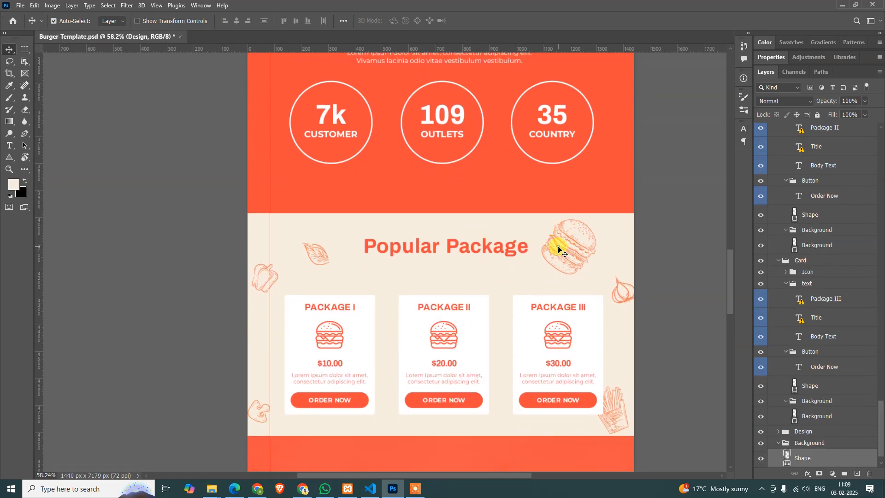
{"action": "scroll", "coordinate": [827, 434], "scroll_direction": "down", "scroll_amount": 1}
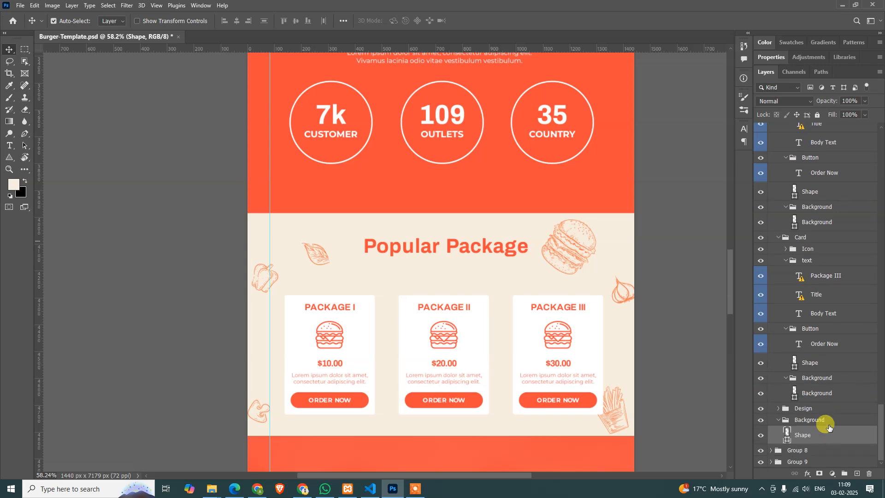
{"action": "left_click", "coordinate": [812, 408]}
{"action": "left_click", "coordinate": [761, 409]}
{"action": "left_click", "coordinate": [761, 408]}
{"action": "right_click", "coordinate": [811, 409]}
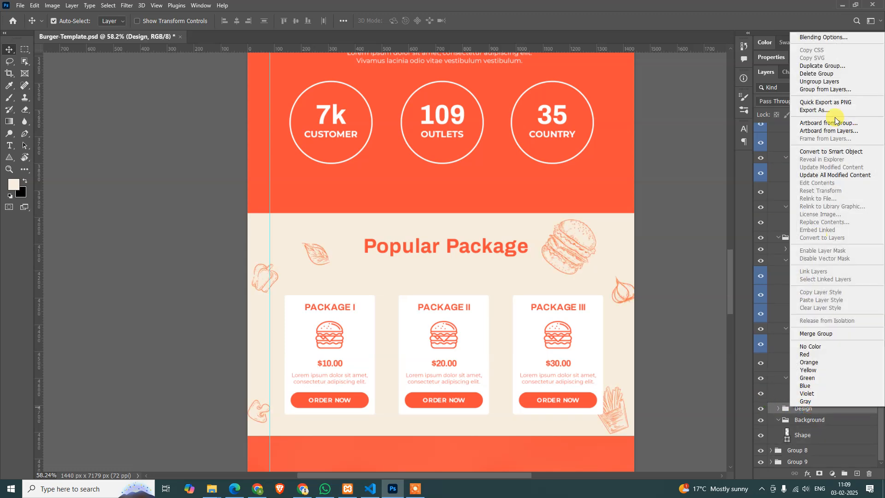
{"action": "left_click", "coordinate": [830, 67]}
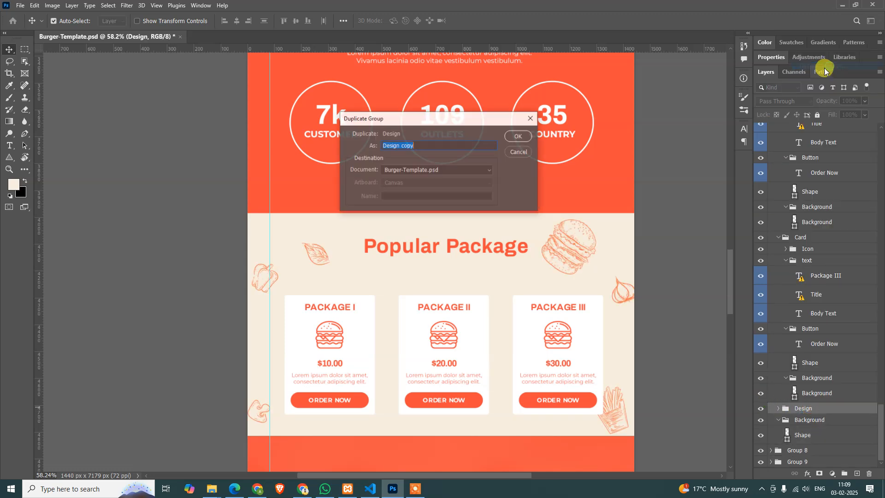
{"action": "left_click", "coordinate": [420, 170]}
{"action": "left_click", "coordinate": [417, 185]}
{"action": "left_click", "coordinate": [519, 136]}
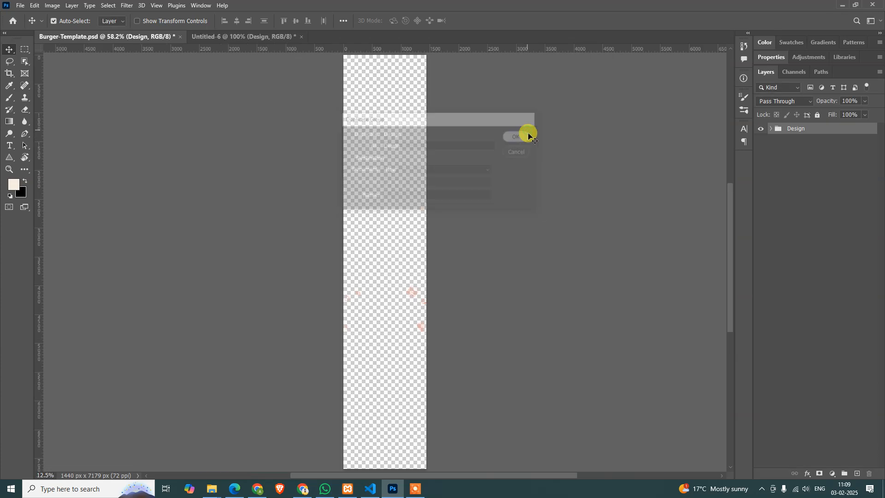
Trim the new document's canvas to the outer edges of the Popular Package food sketches
{"action": "key", "text": "alt+i"}
{"action": "key", "text": "r"}
{"action": "key", "text": "Return"}
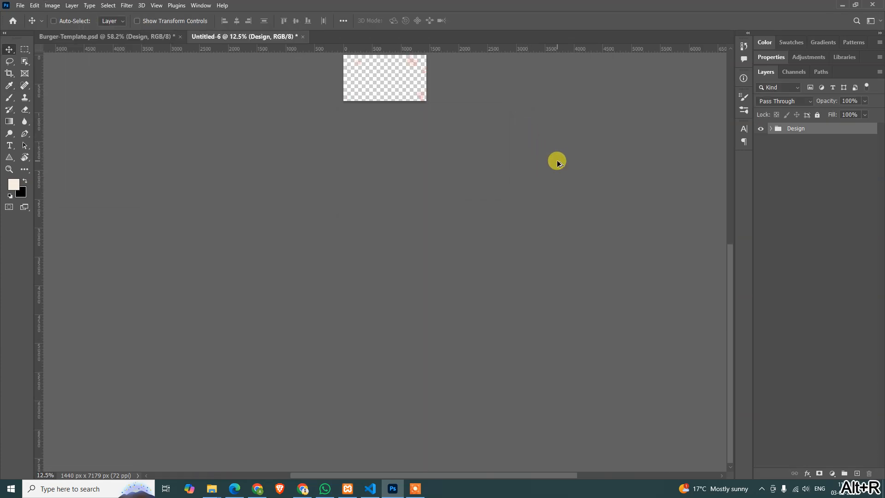
{"action": "key", "text": "ctrl+0"}
{"action": "key", "text": "ctrl+alt+0"}
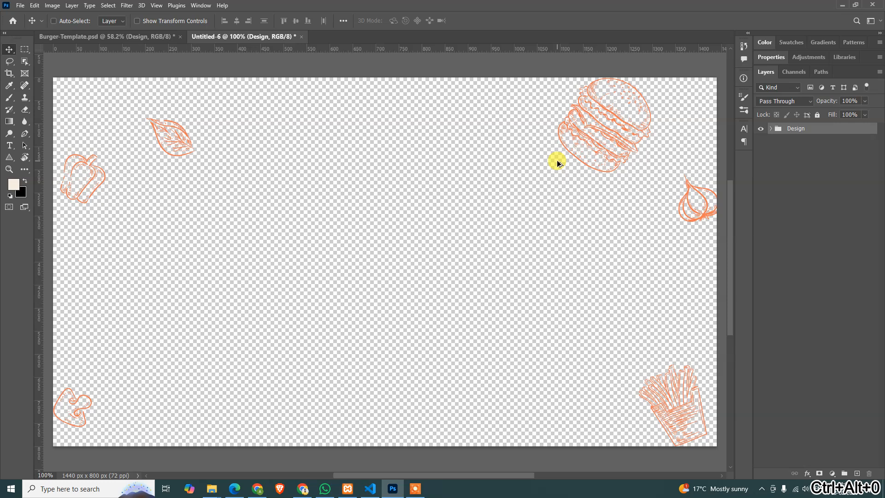
Export the Popular Package sketches for web as a PNG-24 named popular-package into the images folder, and close the temporary document without saving it
{"action": "key", "text": "ctrl+alt+shift+s"}
{"action": "left_click", "coordinate": [519, 382]}
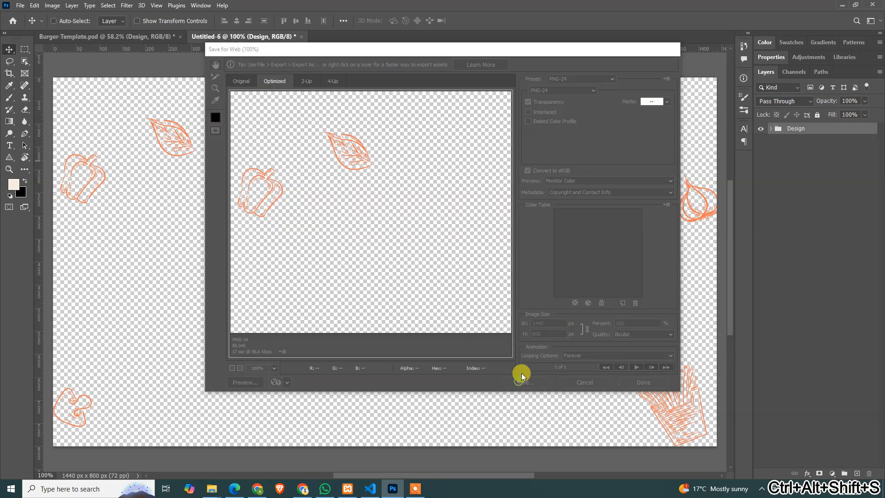
{"action": "type", "text": "popular-p"}
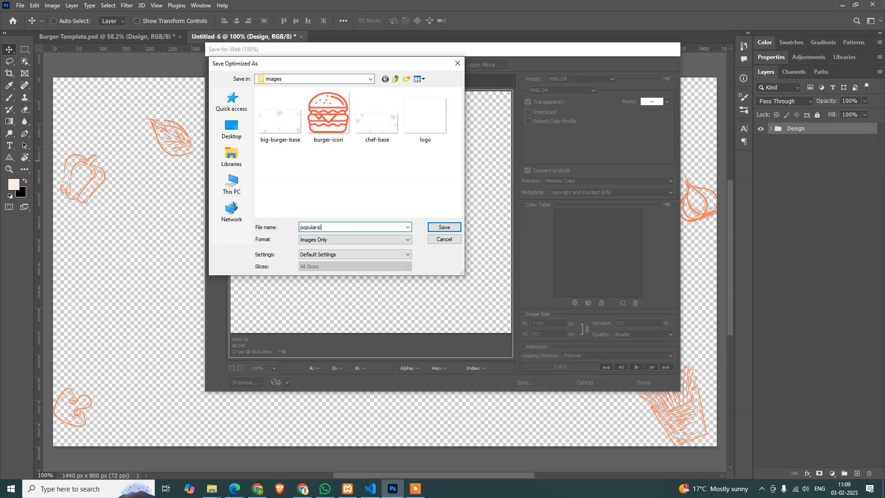
{"action": "type", "text": "ackage"}
{"action": "key", "text": "Return"}
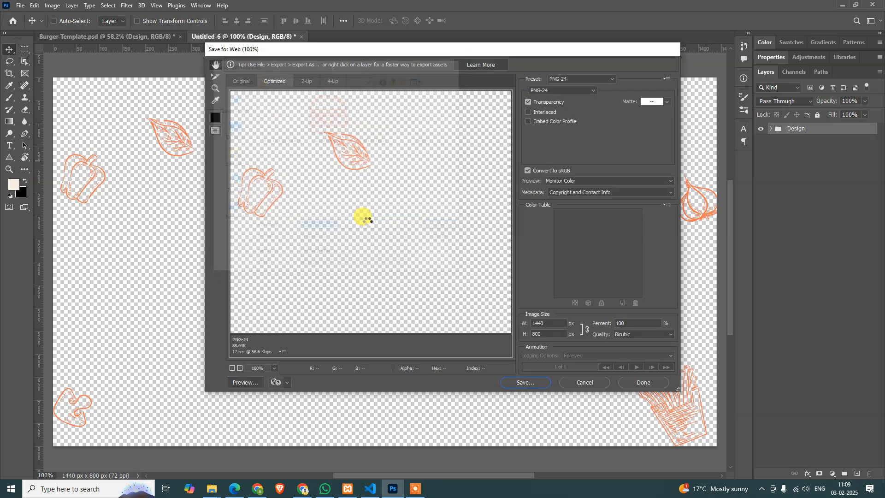
{"action": "key", "text": "ctrl+w"}
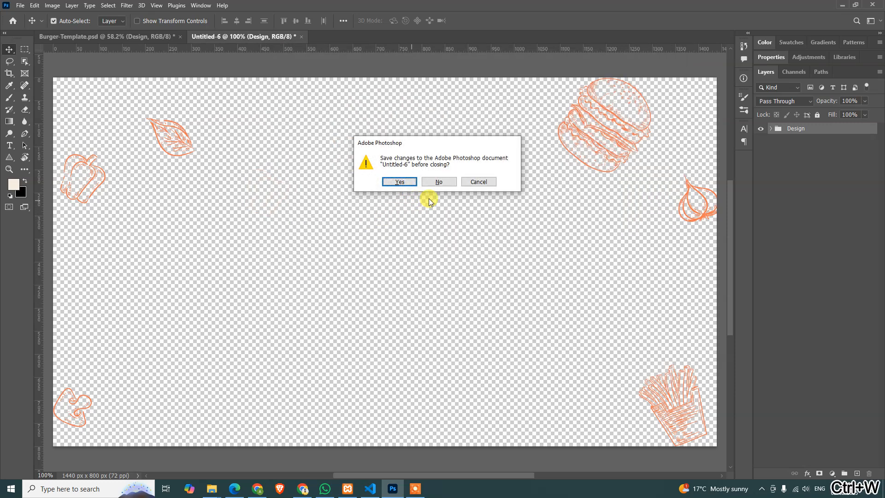
{"action": "left_click", "coordinate": [438, 182]}
Duplicate the Design group of food sketches from the "Don't miss Our Update" section into a new document
{"action": "scroll", "coordinate": [490, 277], "scroll_direction": "down", "scroll_amount": 10}
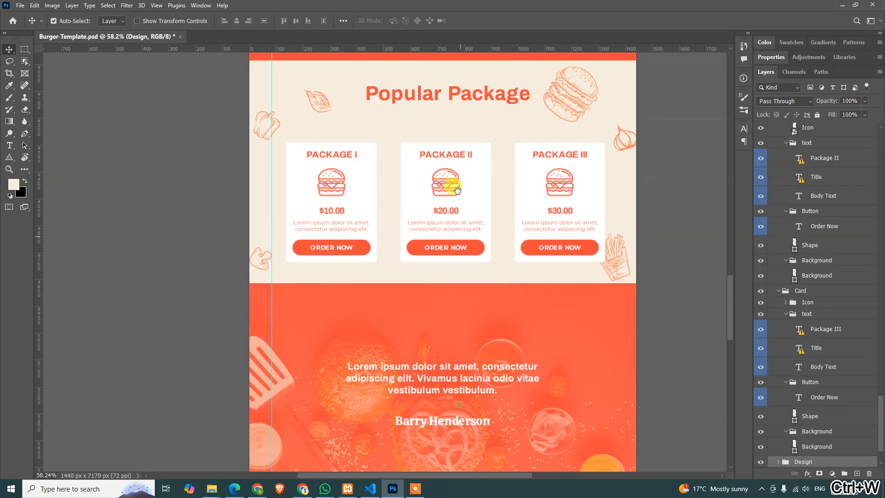
{"action": "left_click_drag", "start_coordinate": [445, 227], "coordinate": [447, 193]}
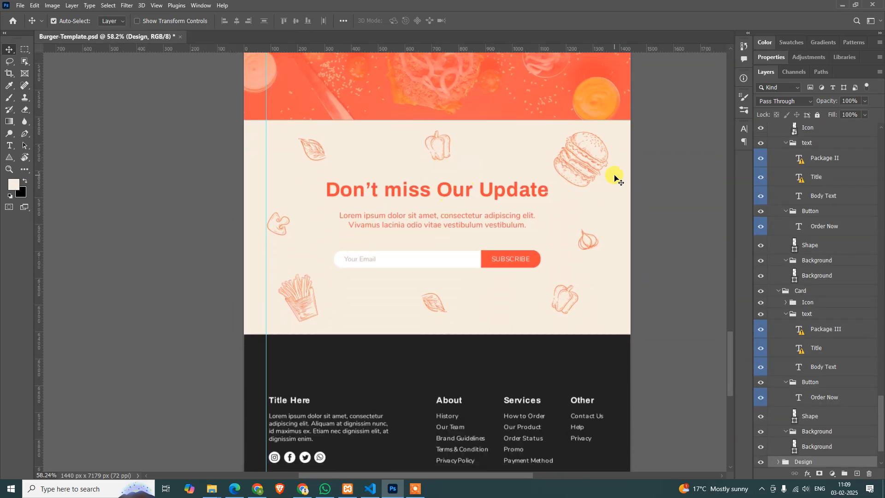
{"action": "left_click", "coordinate": [587, 170]}
{"action": "scroll", "coordinate": [796, 392], "scroll_direction": "down", "scroll_amount": 3}
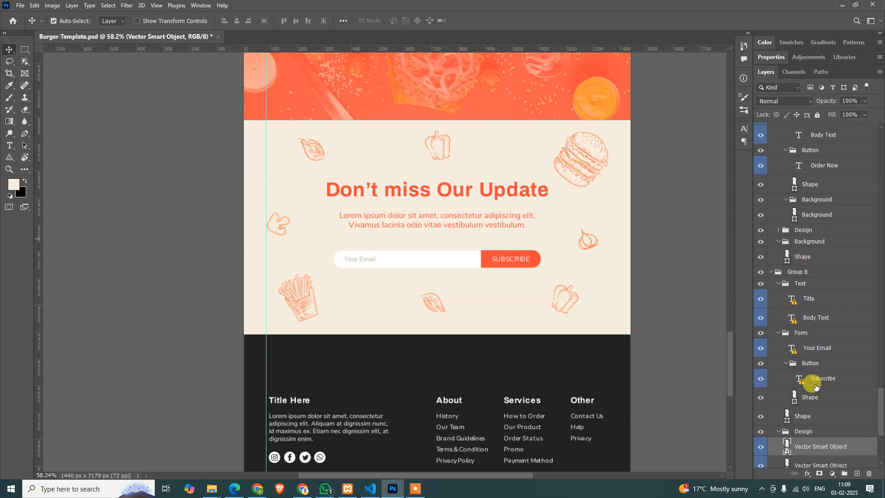
{"action": "scroll", "coordinate": [786, 373], "scroll_direction": "down", "scroll_amount": 6}
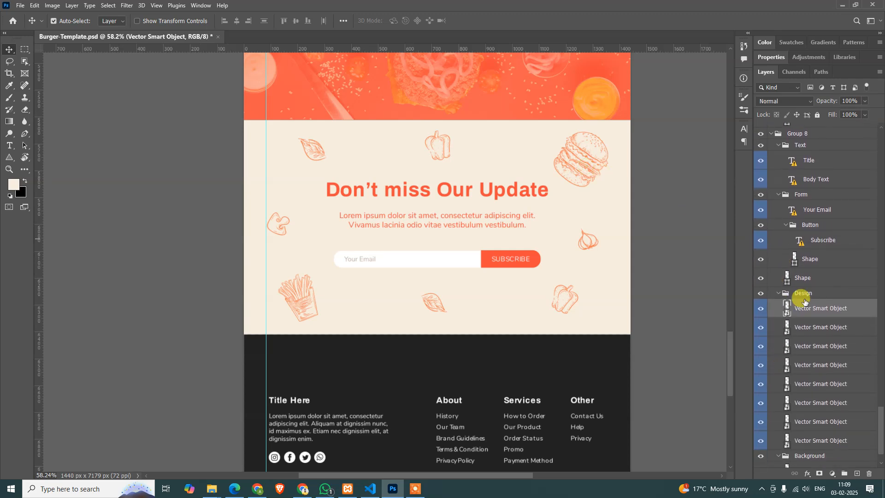
{"action": "left_click", "coordinate": [779, 250]}
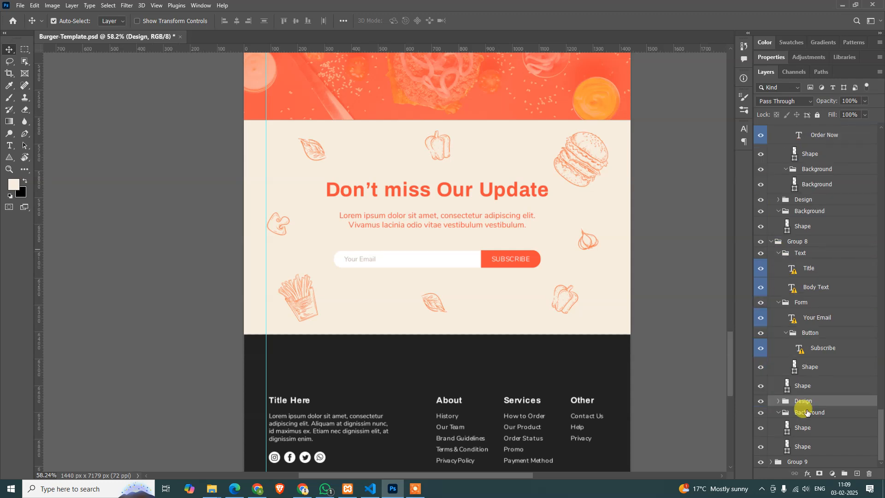
{"action": "left_click", "coordinate": [761, 401]}
{"action": "left_click", "coordinate": [761, 402]}
{"action": "right_click", "coordinate": [823, 401]}
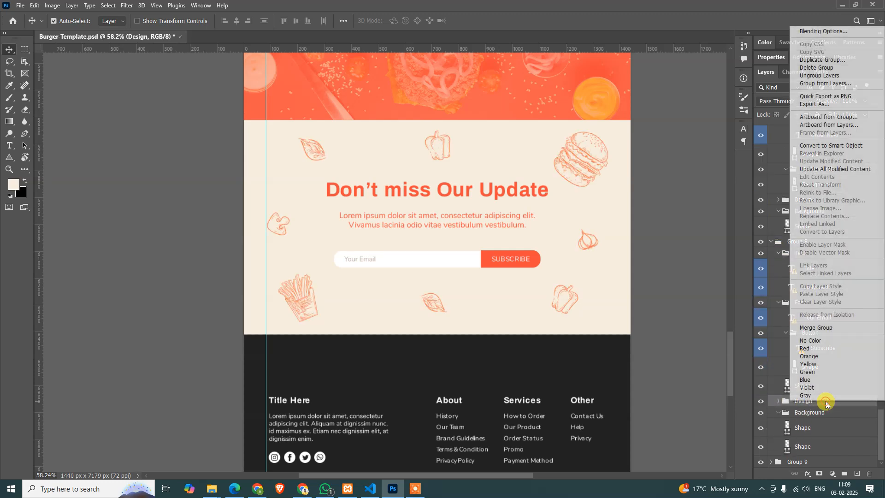
{"action": "left_click", "coordinate": [838, 60]}
{"action": "left_click", "coordinate": [445, 171]}
{"action": "left_click", "coordinate": [444, 185]}
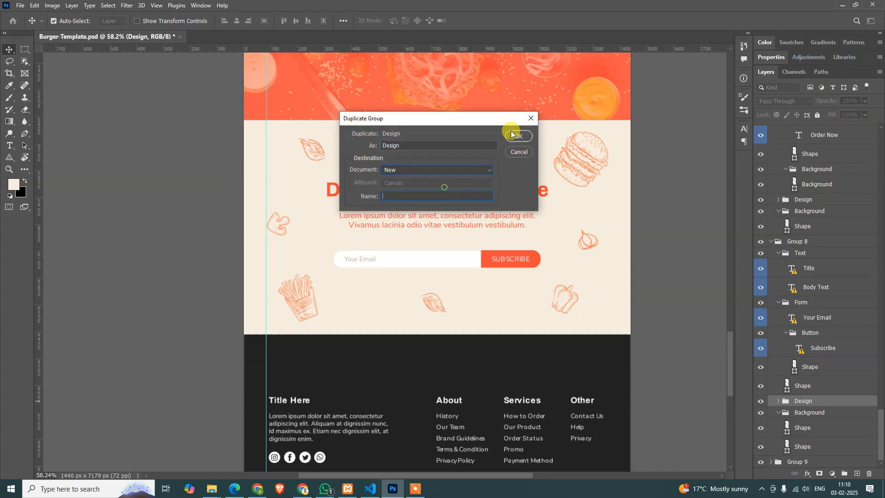
{"action": "left_click", "coordinate": [518, 137]}
Trim the new document's canvas to the outer edges of the subscribe section's food sketches
{"action": "key", "text": "alt+i"}
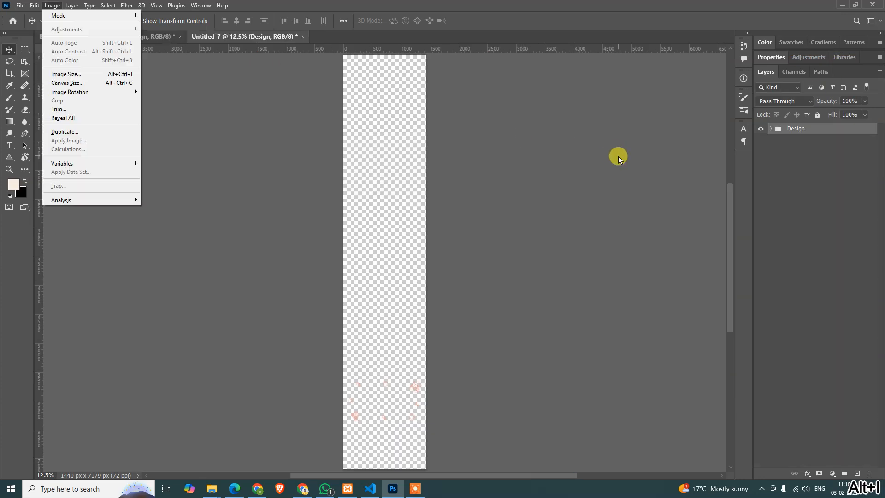
{"action": "key", "text": "r"}
{"action": "key", "text": "Return"}
{"action": "key", "text": "ctrl+0"}
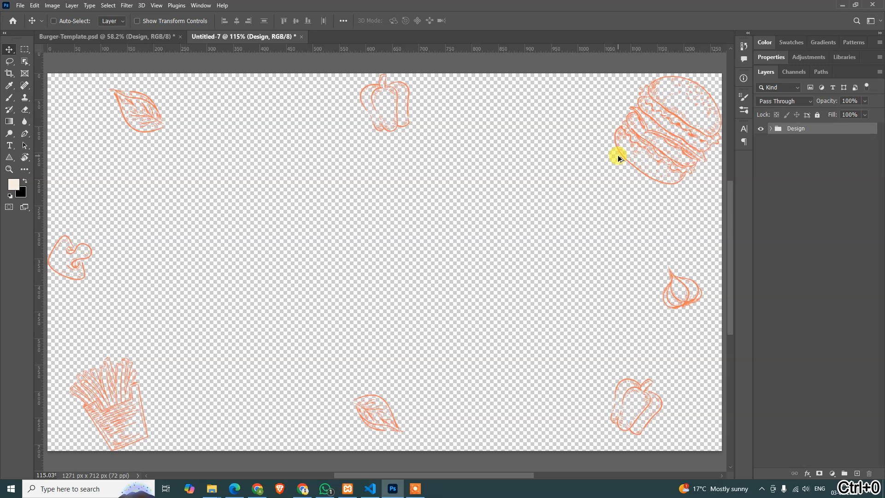
{"action": "key", "text": "ctrl+alt+shift+s"}
{"action": "left_click", "coordinate": [539, 384]}
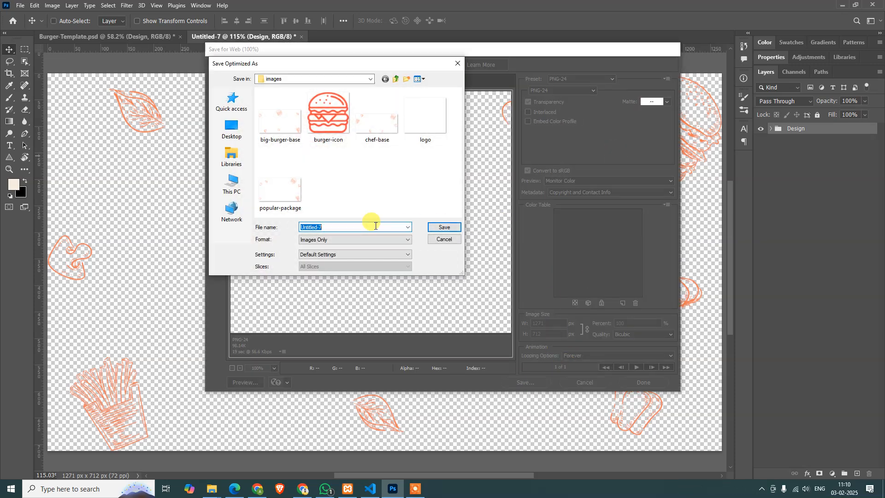
{"action": "key", "text": "Return"}
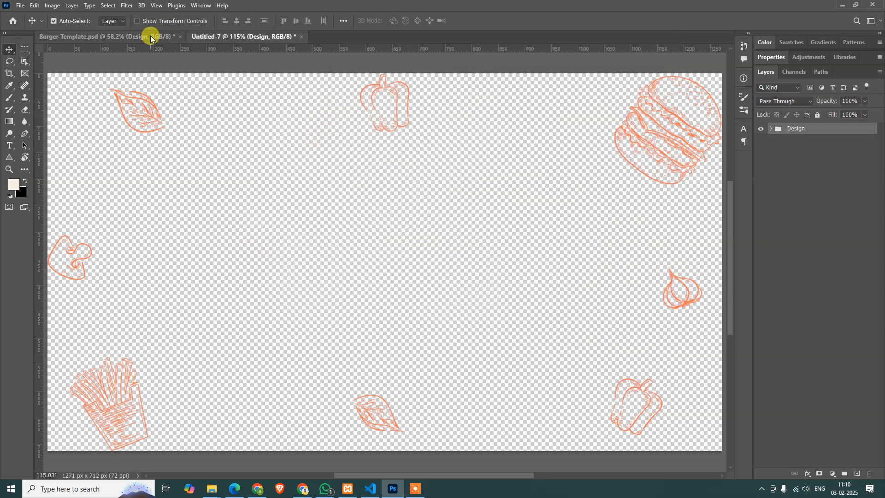
{"action": "left_click", "coordinate": [150, 36]}
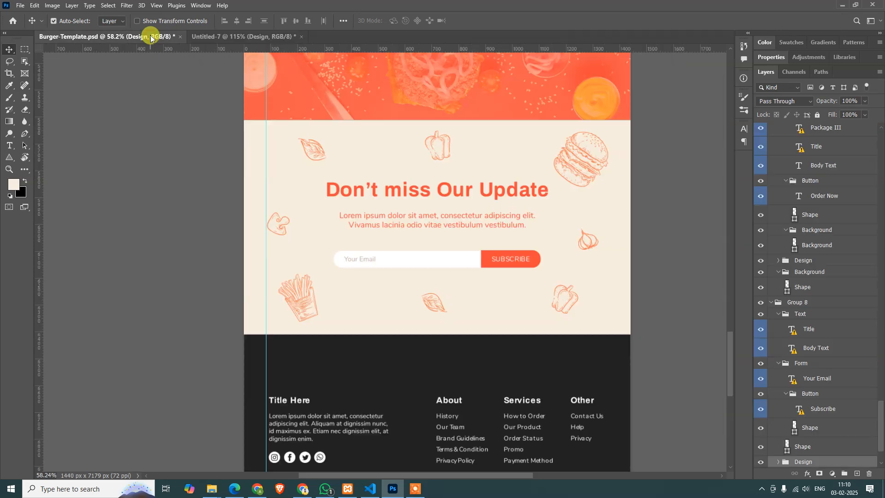
{"action": "left_click", "coordinate": [252, 36]}
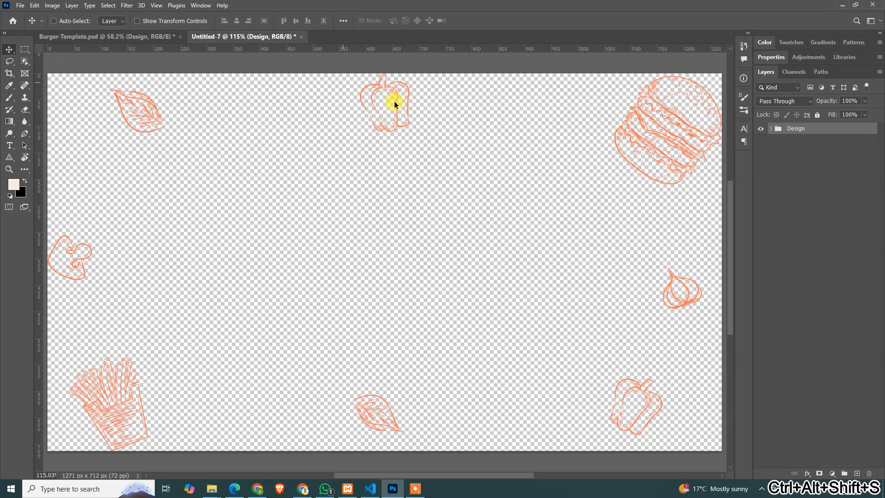
Export the subscribe section's sketches for web as a PNG-24 named subscribe-base into the images folder, and close the temporary document without saving it
{"action": "key", "text": "ctrl+alt+shift+s"}
{"action": "left_click", "coordinate": [537, 383]}
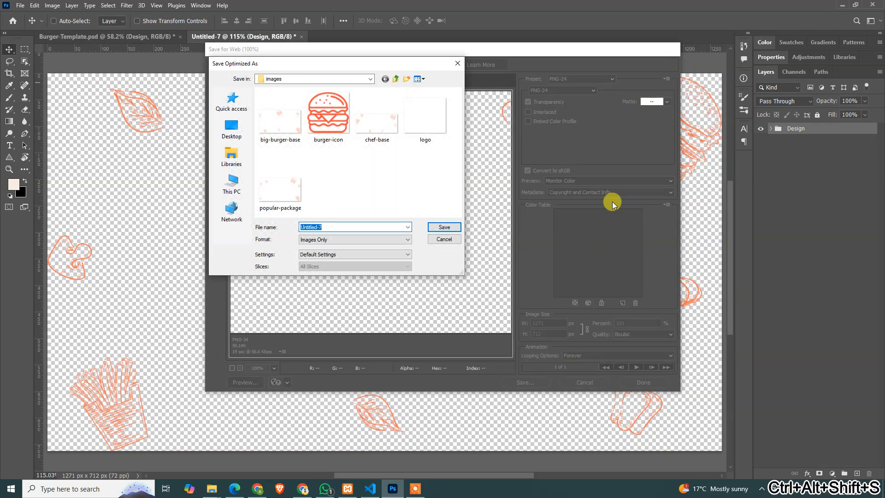
{"action": "type", "text": "subscribe-ba"}
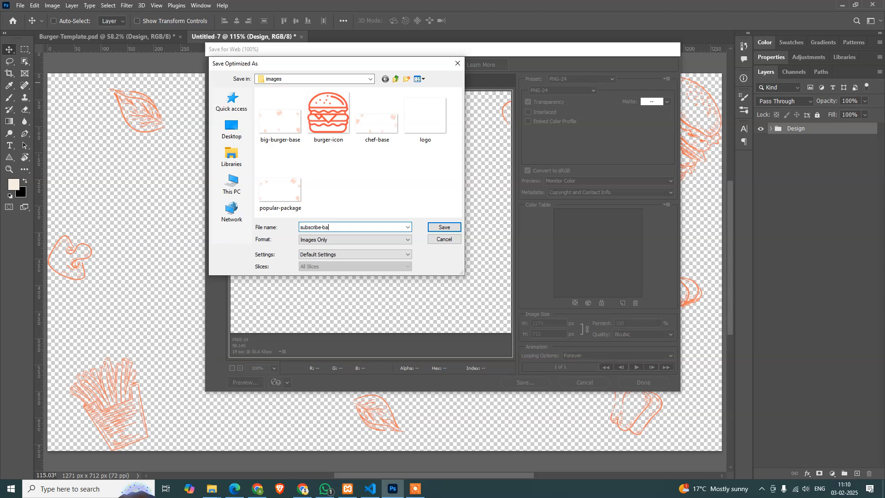
{"action": "key", "text": "Return"}
{"action": "key", "text": "ctrl+w"}
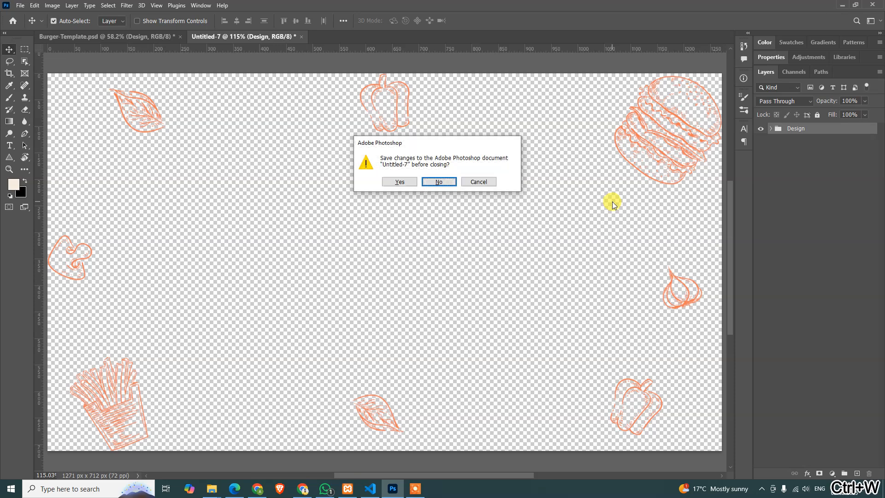
{"action": "key", "text": "n"}
{"action": "left_click_drag", "start_coordinate": [462, 373], "coordinate": [466, 208]}
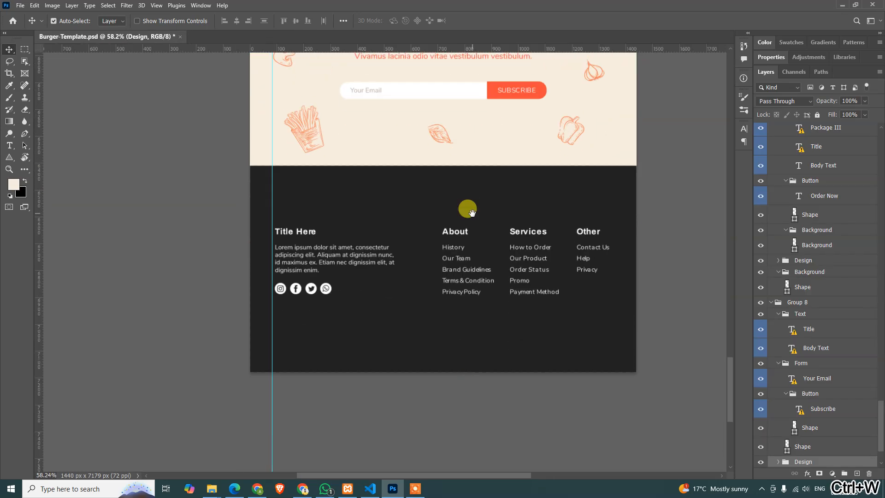